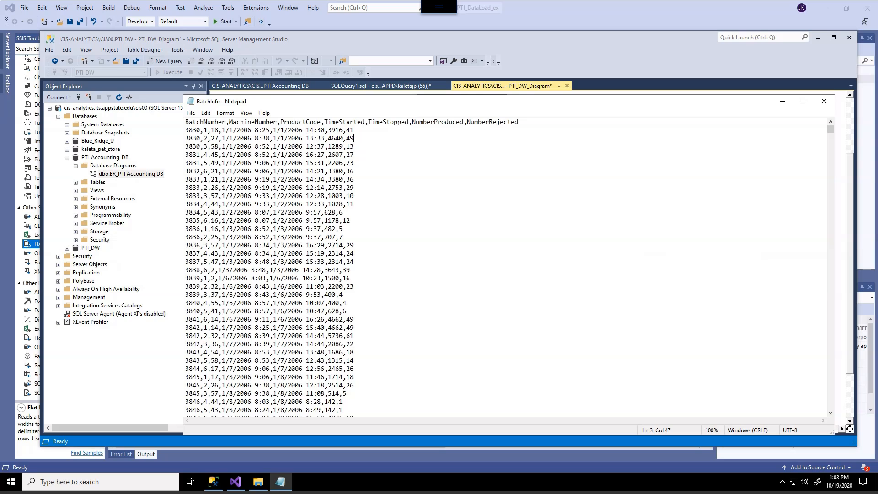
# Step: Examine the records in the BatchInfo file and the DimBatch columns in the PTI_DW diagram
pyautogui.press('Up')
pyautogui.press('Home')
pyautogui.hotkey('shift', 'Right')
pyautogui.hotkey('shift', 'Right')
pyautogui.hotkey('shift', 'Right')
pyautogui.hotkey('shift', 'Right')
pyautogui.click(343, 212)
pyautogui.doubleClick(215, 130)
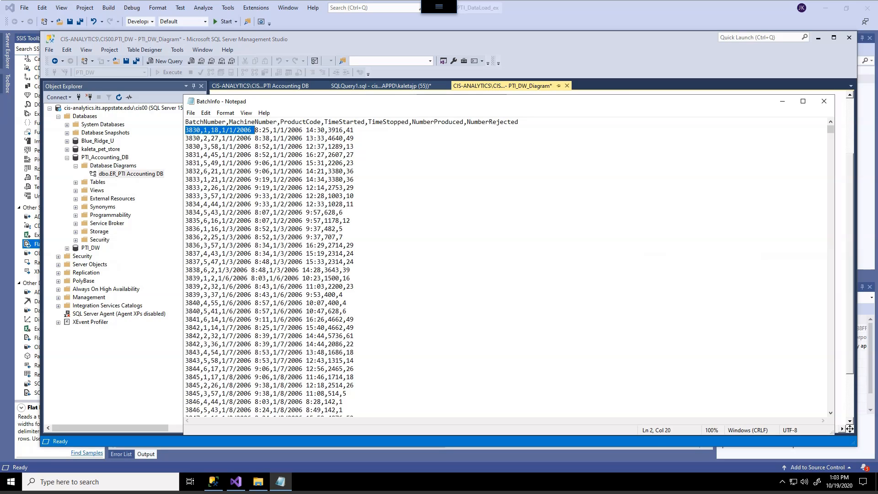
pyautogui.click(355, 163)
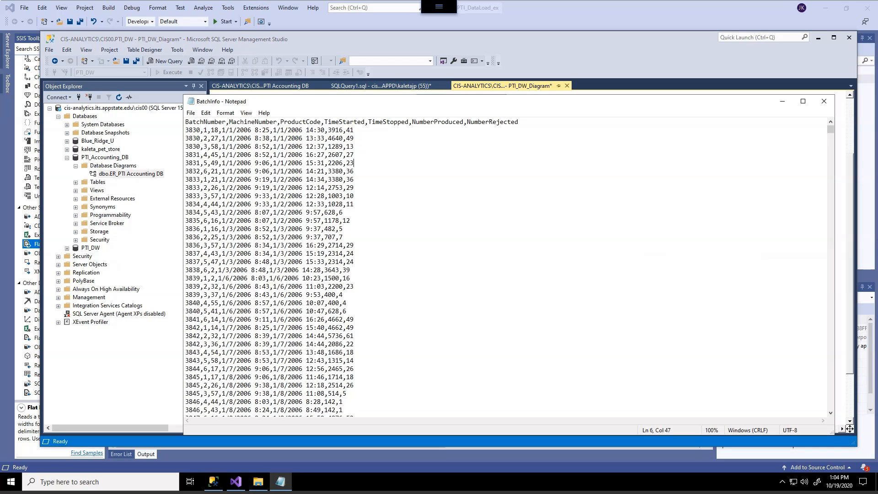
pyautogui.hotkey('shift', 'Home')
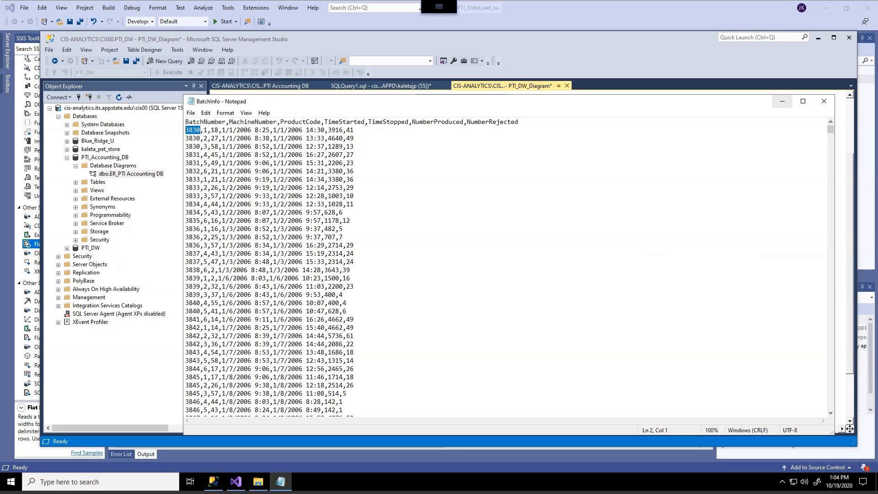
pyautogui.click(782, 101)
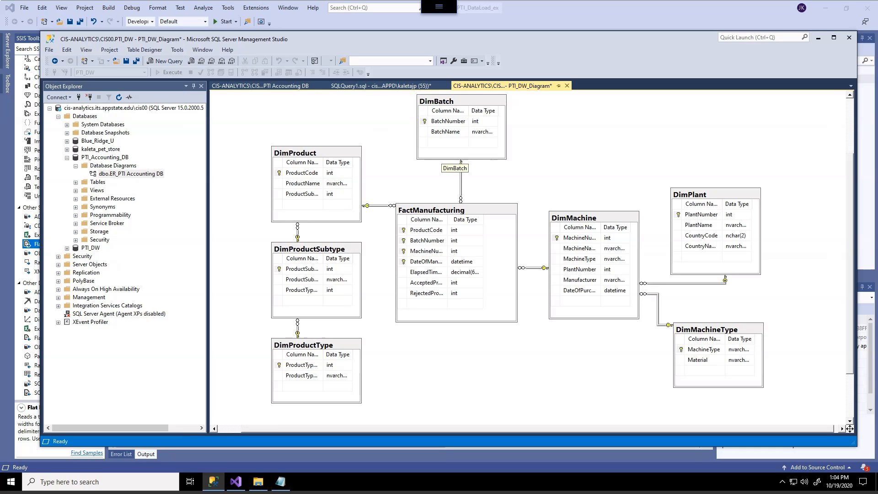
pyautogui.moveTo(455, 143)
pyautogui.mouseDown()
pyautogui.moveTo(442, 146)
pyautogui.moveTo(503, 110)
pyautogui.moveTo(488, 133)
pyautogui.mouseUp()
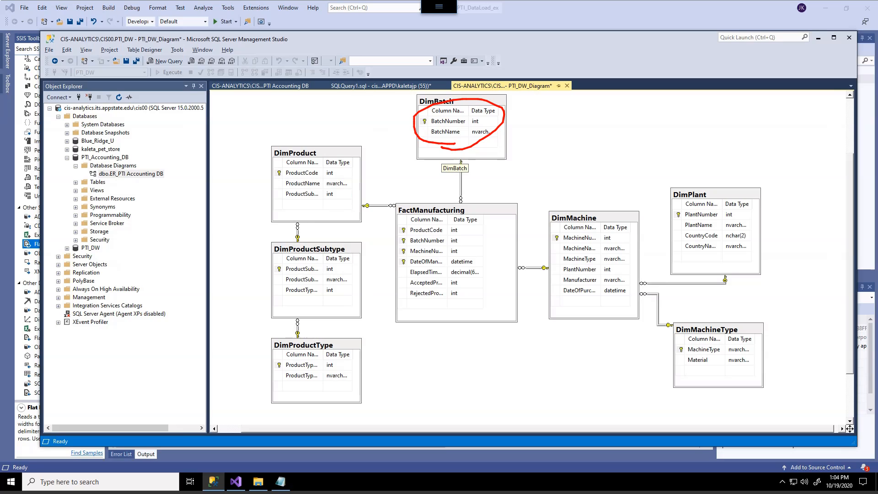
pyautogui.press('e')
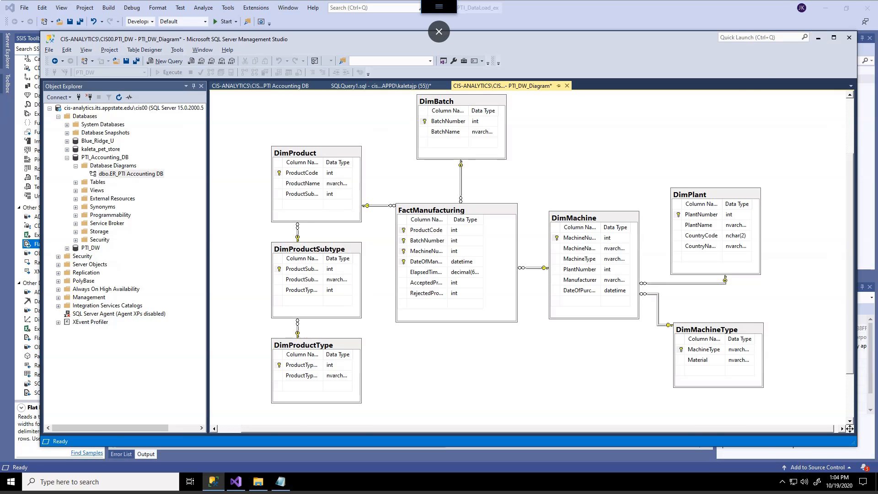
# Step: Return to the SSIS package and add a new column named BatchName in the Derived Column transformation of the Load Batch data flow
pyautogui.click(818, 38)
pyautogui.click(256, 183)
pyautogui.click(149, 178)
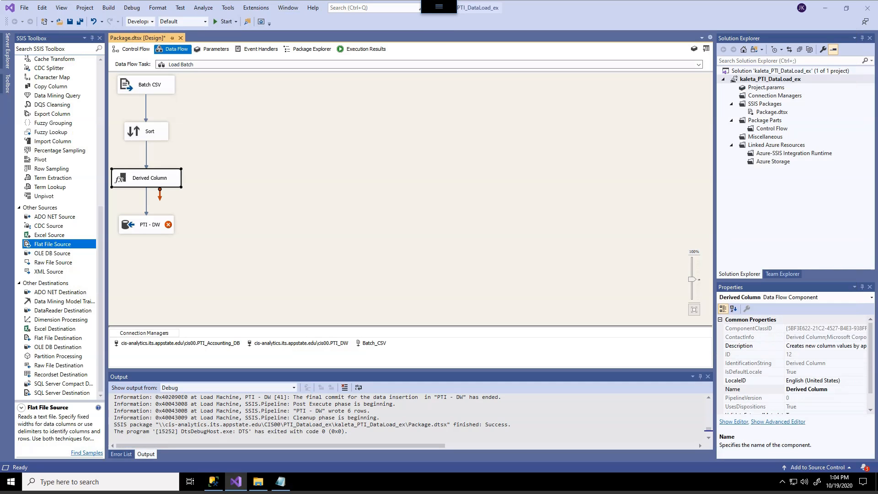
pyautogui.doubleClick(149, 178)
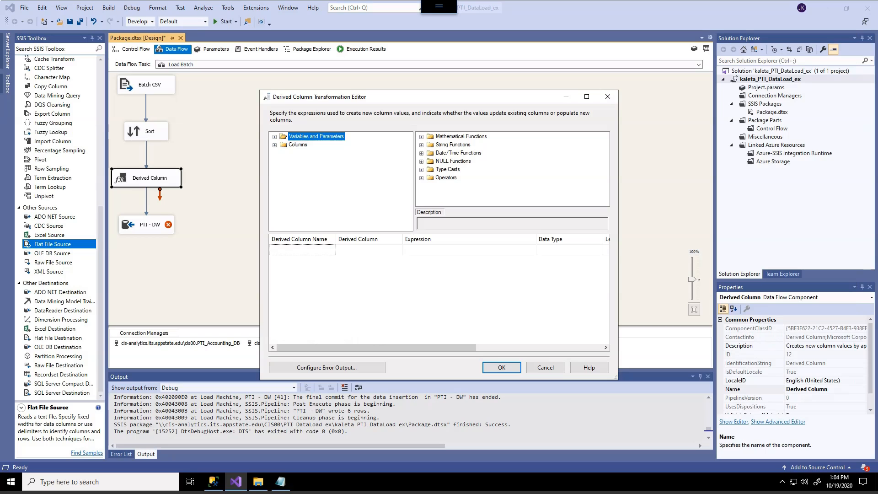
pyautogui.click(303, 250)
pyautogui.write('B')
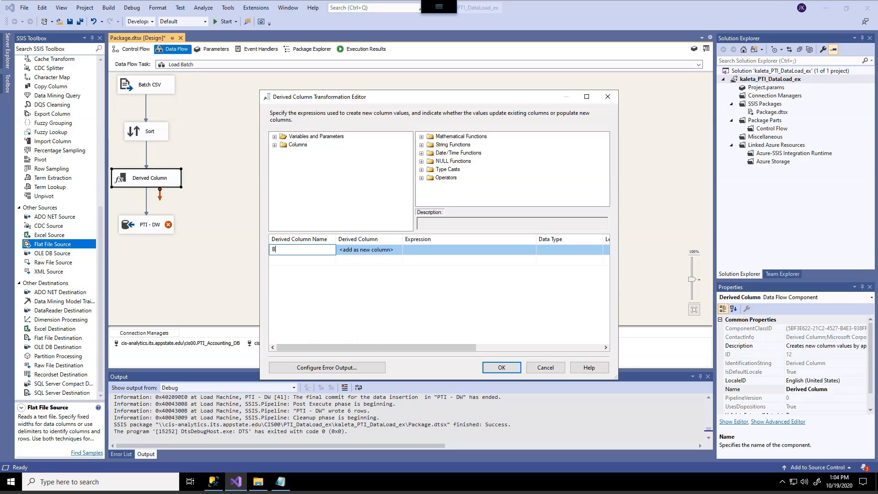
pyautogui.write('atchName')
pyautogui.press('Tab')
pyautogui.press('Tab')
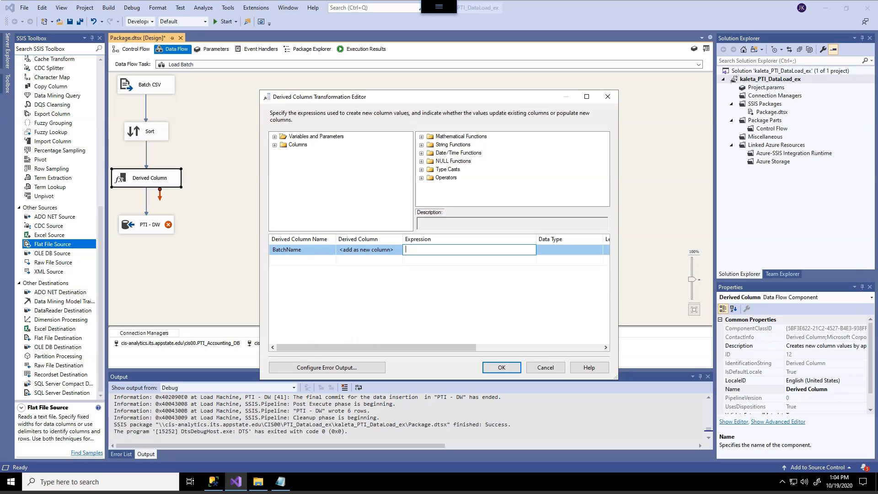
# Step: Set the BatchName column's expression to (DT_WSTR,50)BatchNumber and accept the transformation
pyautogui.write('(DT_WSTR, 50)BatchNumber')
pyautogui.press('Return')
pyautogui.moveTo(366, 348)
pyautogui.mouseDown()
pyautogui.moveTo(465, 347)
pyautogui.moveTo(365, 347)
pyautogui.mouseUp()
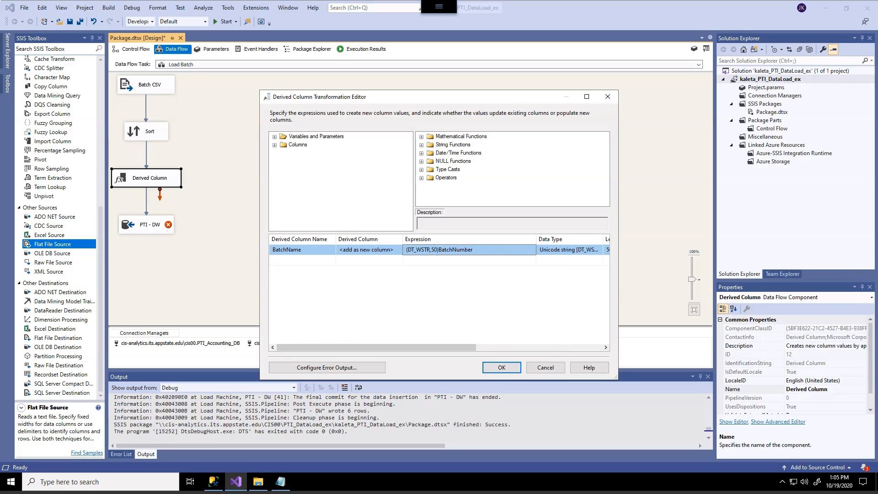
pyautogui.moveTo(366, 347)
pyautogui.mouseDown()
pyautogui.moveTo(448, 347)
pyautogui.moveTo(366, 347)
pyautogui.mouseUp()
pyautogui.click(545, 368)
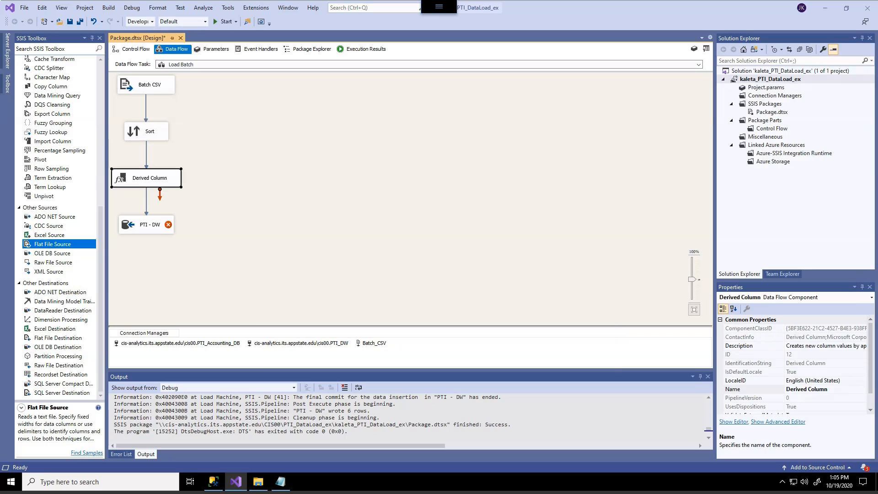
# Step: Point the PTI - DW destination to the cis00.PTI_DW connection and its [dbo].[DimBatch] table
pyautogui.click(145, 224)
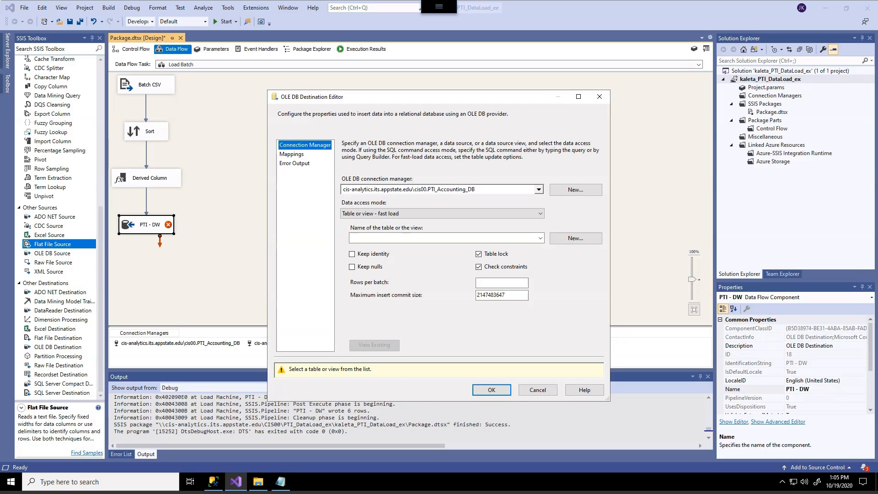
pyautogui.click(539, 189)
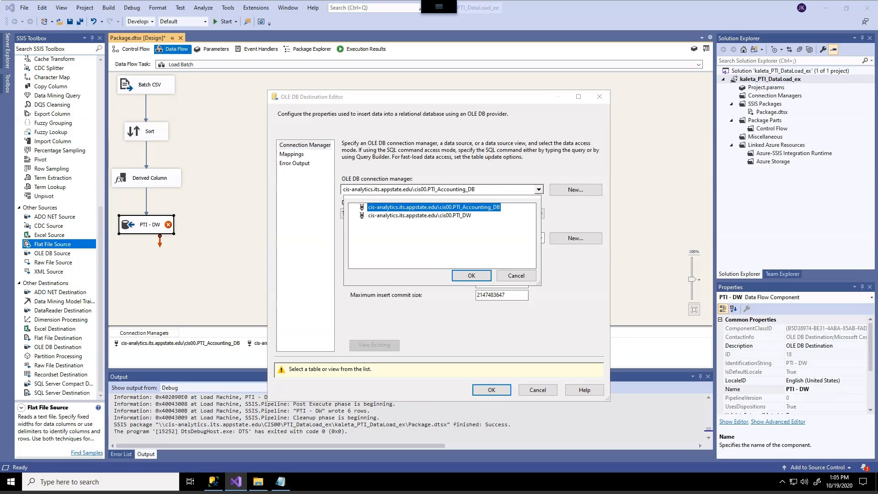
pyautogui.click(419, 216)
pyautogui.click(472, 276)
pyautogui.click(540, 238)
pyautogui.click(383, 249)
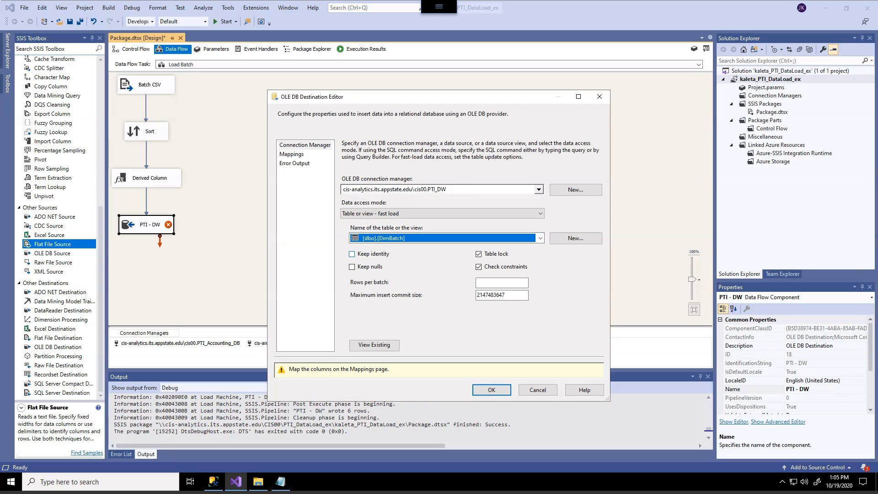
# Step: Map BatchNumber and BatchName to the same-named destination columns, accept the destination settings and save the package
pyautogui.click(291, 154)
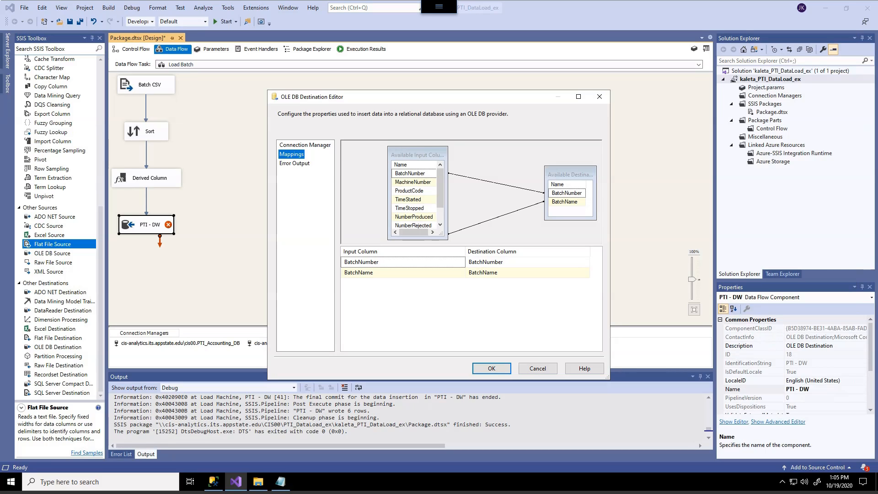
pyautogui.scroll(-1, 416, 197)
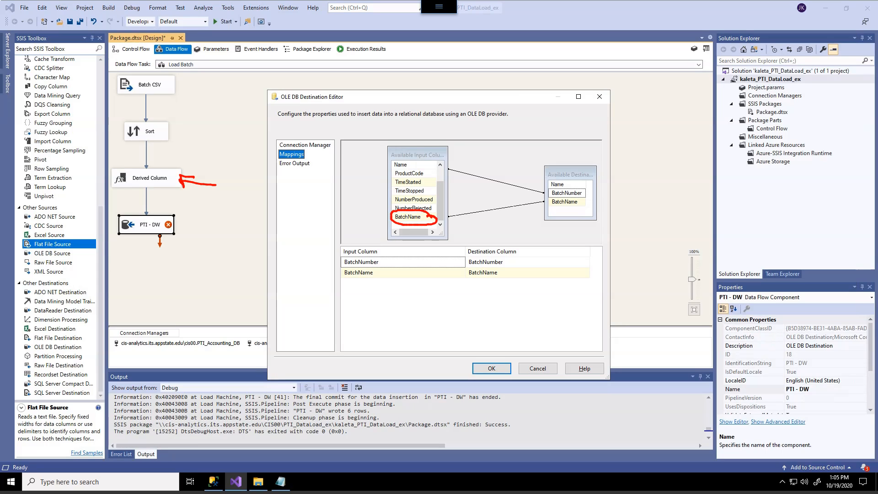
pyautogui.moveTo(166, 121)
pyautogui.mouseDown()
pyautogui.moveTo(140, 149)
pyautogui.moveTo(160, 115)
pyautogui.mouseUp()
pyautogui.moveTo(156, 164)
pyautogui.mouseDown()
pyautogui.moveTo(122, 166)
pyautogui.moveTo(163, 199)
pyautogui.moveTo(147, 159)
pyautogui.mouseUp()
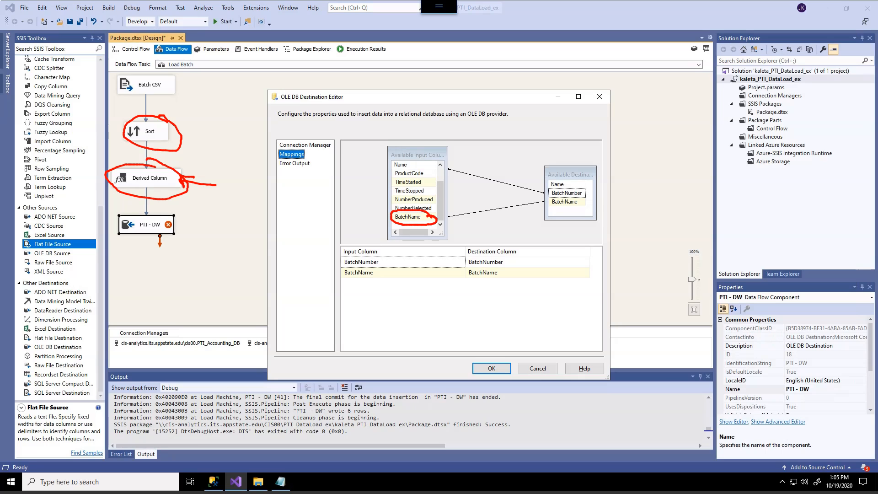
pyautogui.press('Escape')
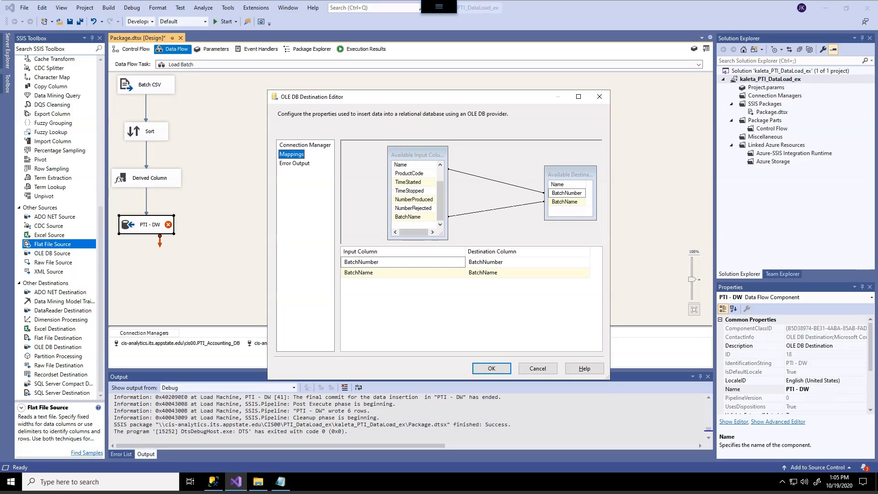
pyautogui.moveTo(164, 175)
pyautogui.mouseDown()
pyautogui.moveTo(124, 174)
pyautogui.moveTo(167, 175)
pyautogui.mouseUp()
pyautogui.moveTo(436, 237)
pyautogui.mouseDown()
pyautogui.moveTo(368, 148)
pyautogui.moveTo(446, 234)
pyautogui.moveTo(414, 236)
pyautogui.mouseUp()
pyautogui.moveTo(362, 217)
pyautogui.mouseDown()
pyautogui.moveTo(396, 217)
pyautogui.moveTo(385, 223)
pyautogui.mouseUp()
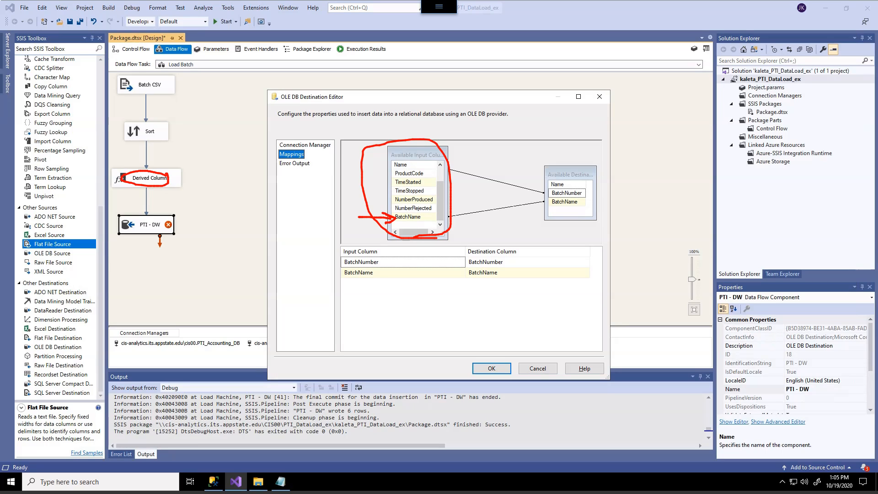
pyautogui.press('Escape')
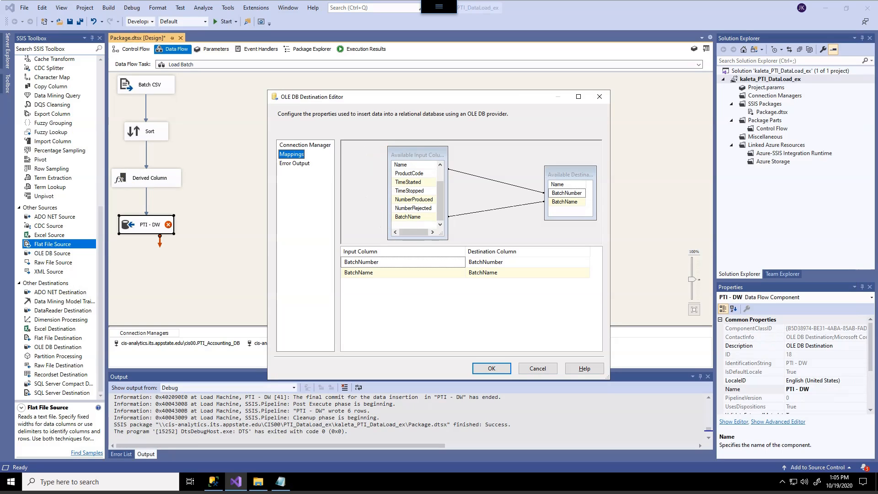
pyautogui.press('Return')
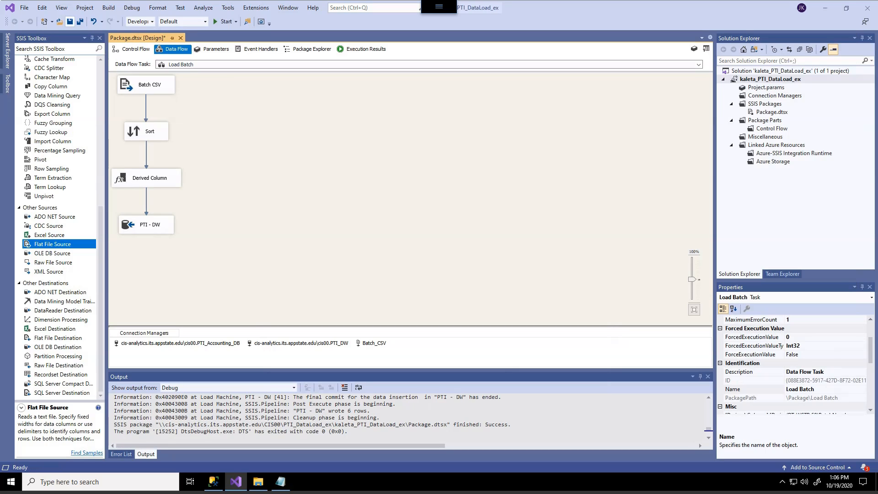
pyautogui.click(69, 22)
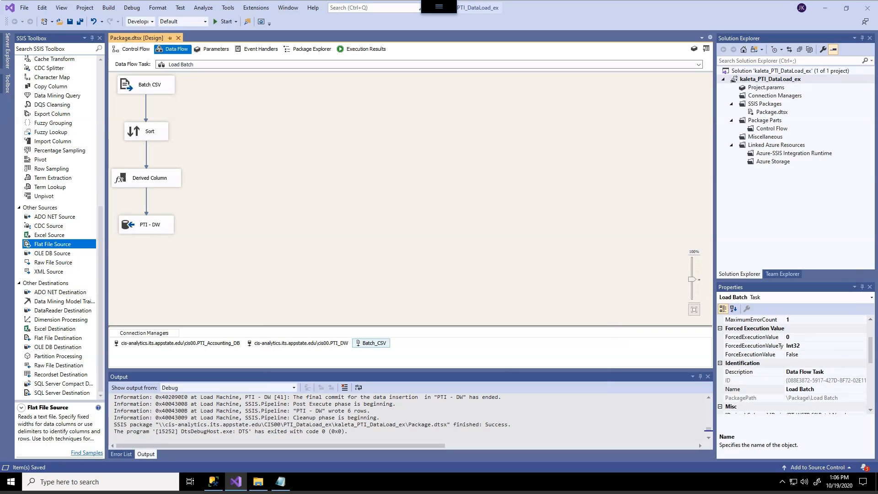
# Step: Run the whole package from its control flow and stop debugging when execution completes
pyautogui.click(133, 49)
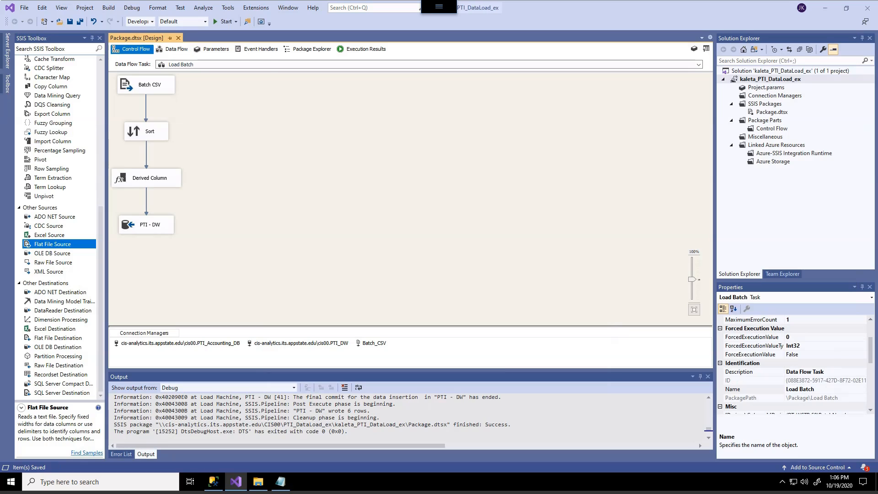
pyautogui.click(256, 188)
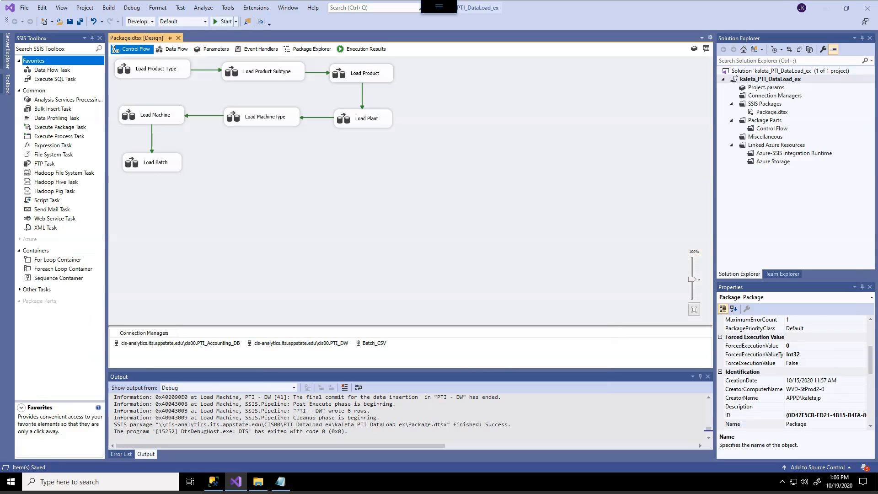
pyautogui.click(224, 22)
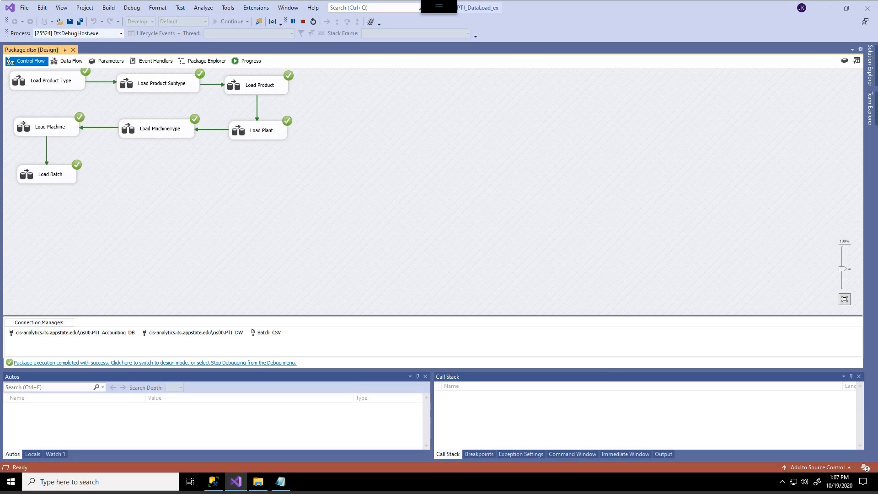
pyautogui.click(302, 21)
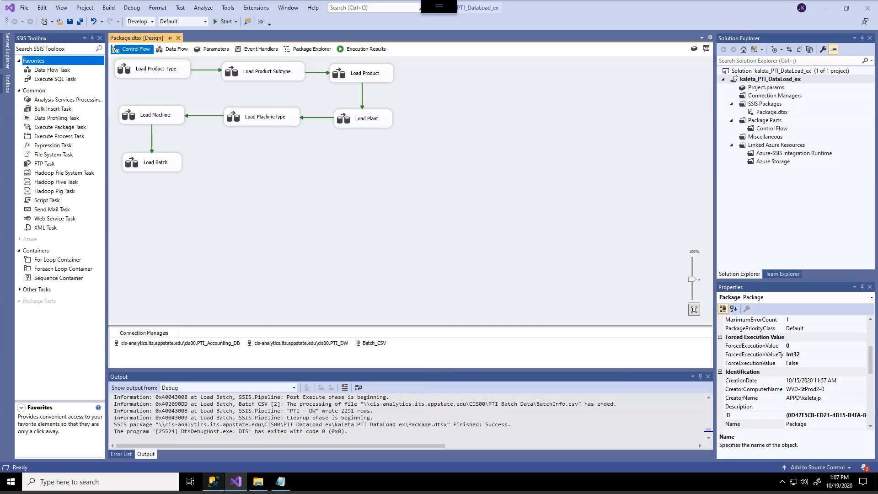
# Step: Switch to SQL Server Management Studio and comment out the block of delete statements in SQLQuery1.sql
pyautogui.click(213, 482)
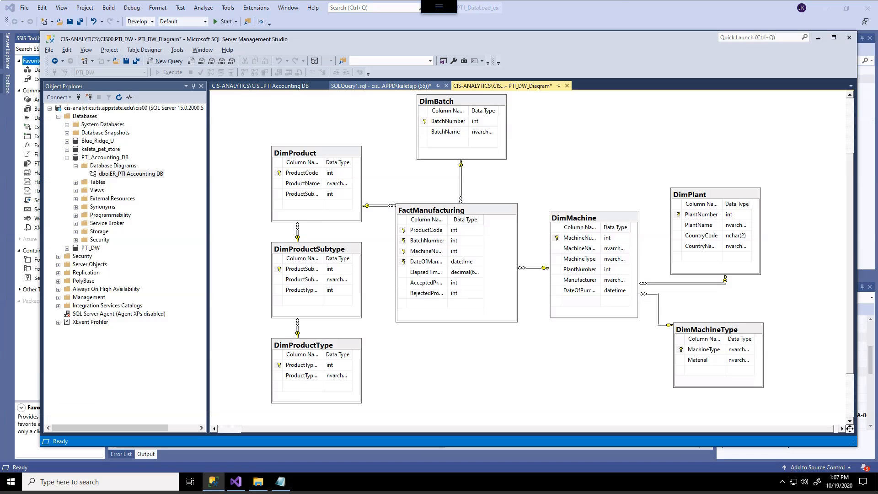
pyautogui.click(381, 86)
pyautogui.click(412, 178)
pyautogui.click(231, 113)
pyautogui.write('/*')
pyautogui.press('Down')
pyautogui.press('Down')
pyautogui.press('Down')
pyautogui.press('Down')
pyautogui.press('Down')
pyautogui.press('Down')
pyautogui.press('Down')
pyautogui.press('Down')
pyautogui.press('Down')
pyautogui.press('Down')
pyautogui.press('Down')
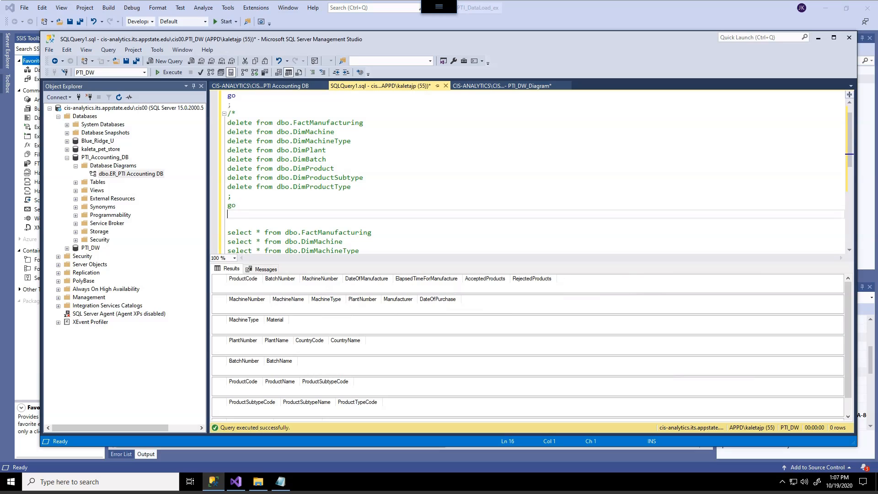
pyautogui.write('*/')
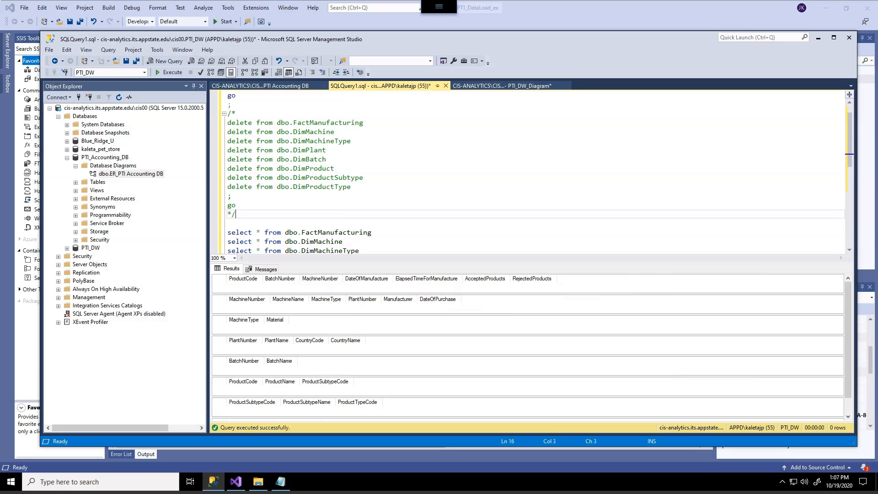
# Step: Execute the select statements on the fact and dimension tables, enlarge the results area and review the loaded rows, including DimBatch
pyautogui.scroll(-4, 526, 172)
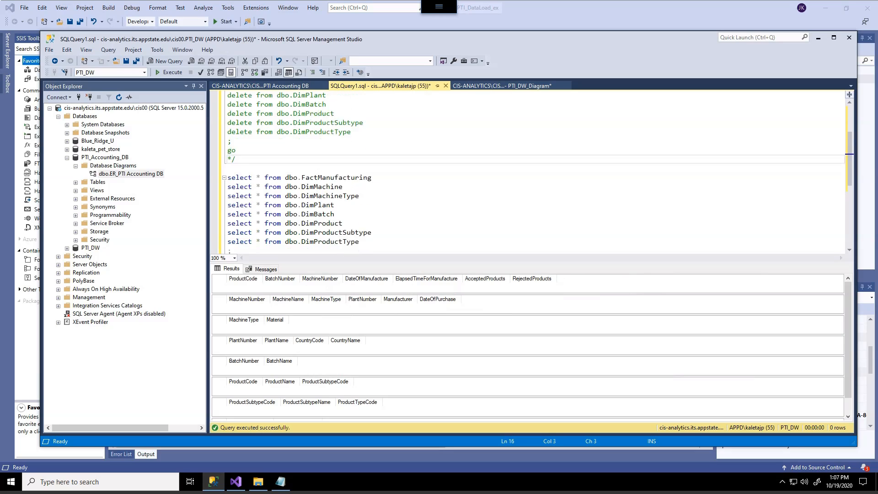
pyautogui.click(231, 195)
pyautogui.press('F5')
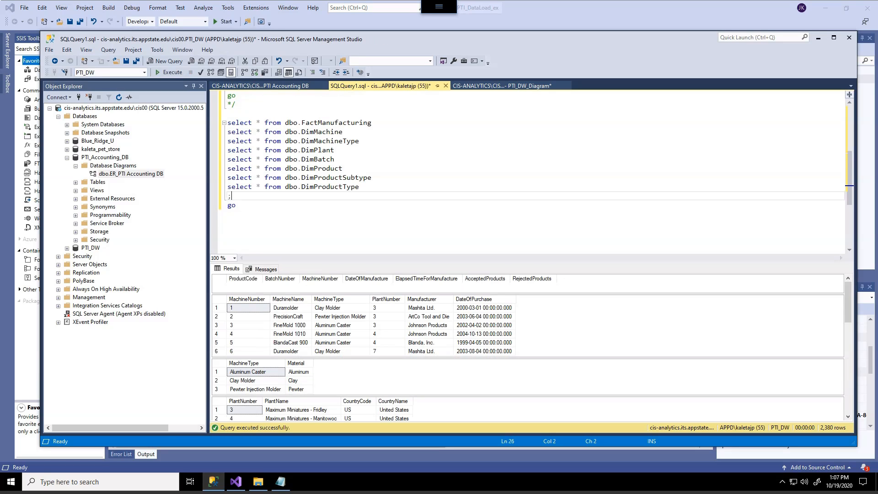
pyautogui.scroll(-2, 535, 153)
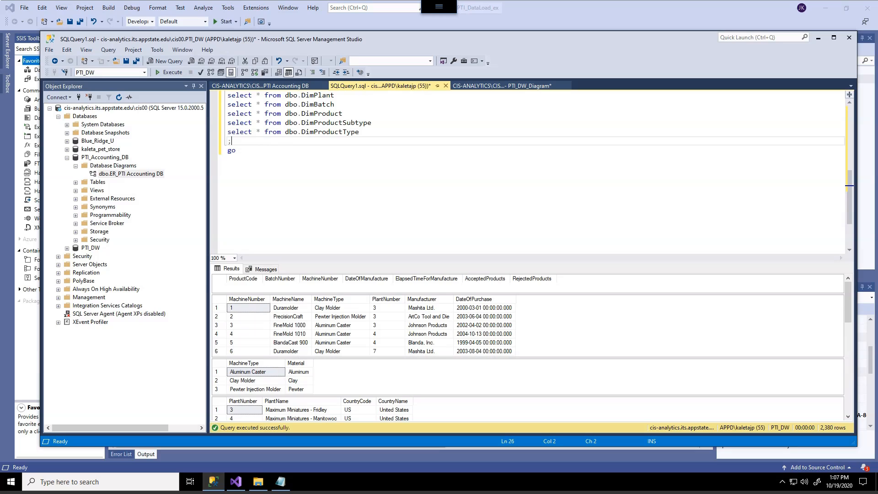
pyautogui.moveTo(532, 263); pyautogui.dragTo(533, 162)
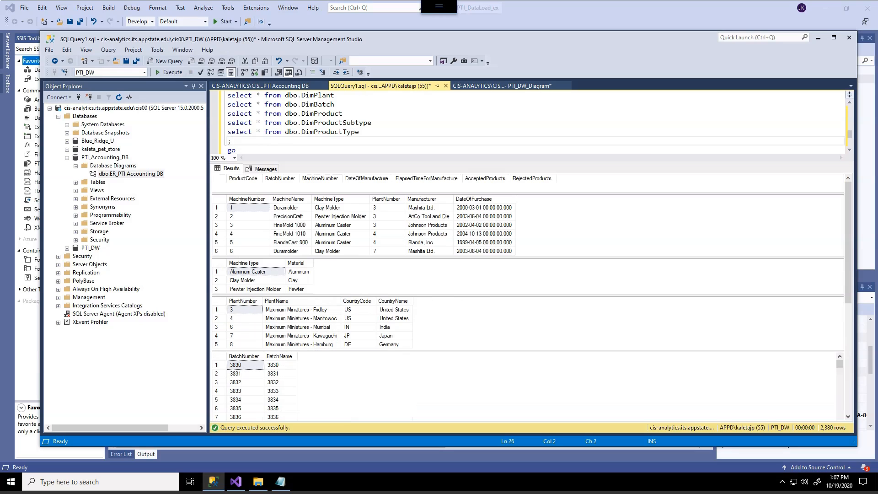
pyautogui.scroll(-10, 530, 298)
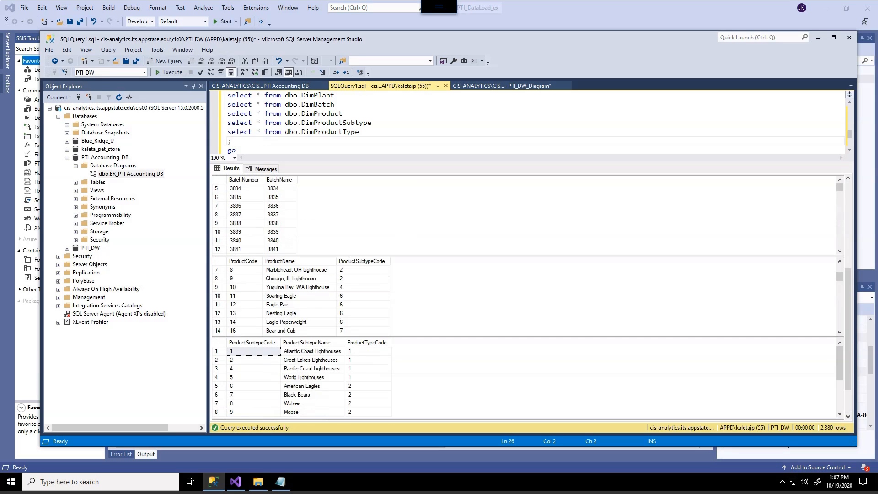
# Step: Examine the FactManufacturing columns and the machine, machine type, plant and batch result sets against the select statements
pyautogui.scroll(5, 531, 297)
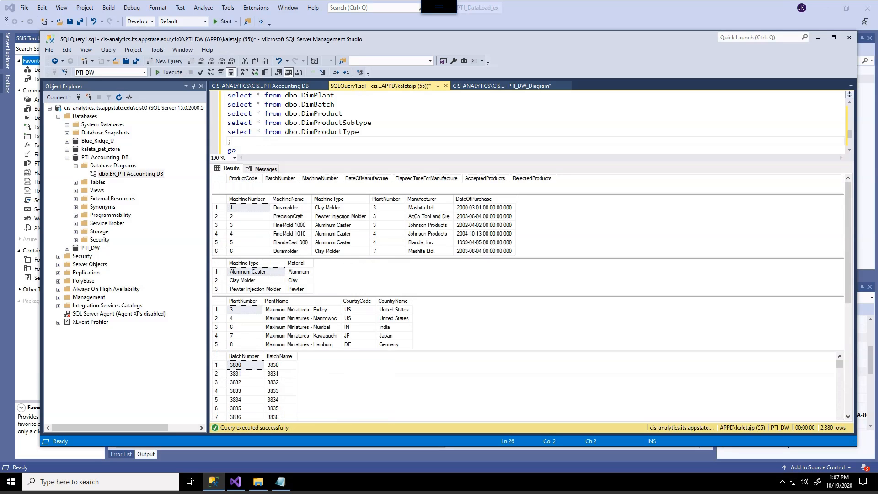
pyautogui.press('alt')
pyautogui.moveTo(230, 184); pyautogui.dragTo(258, 180)
pyautogui.moveTo(248, 178)
pyautogui.mouseDown()
pyautogui.moveTo(259, 180)
pyautogui.moveTo(254, 187)
pyautogui.mouseUp()
pyautogui.moveTo(313, 185); pyautogui.dragTo(568, 187)
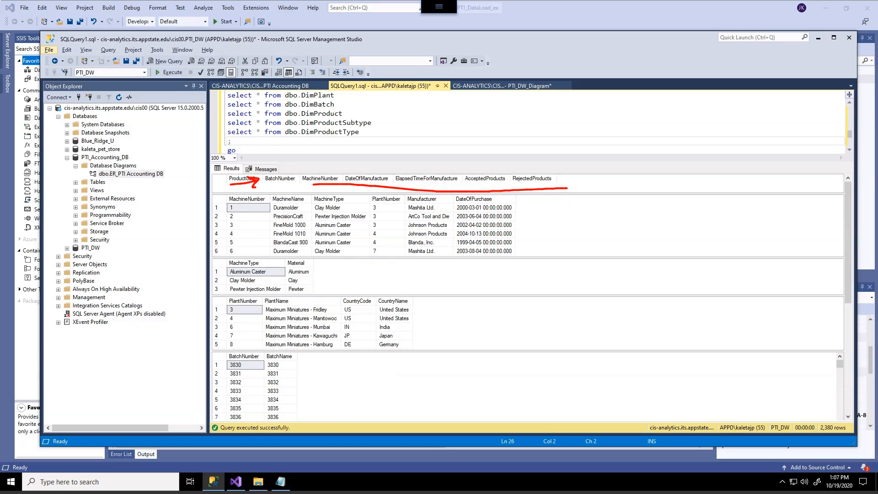
pyautogui.press('Escape')
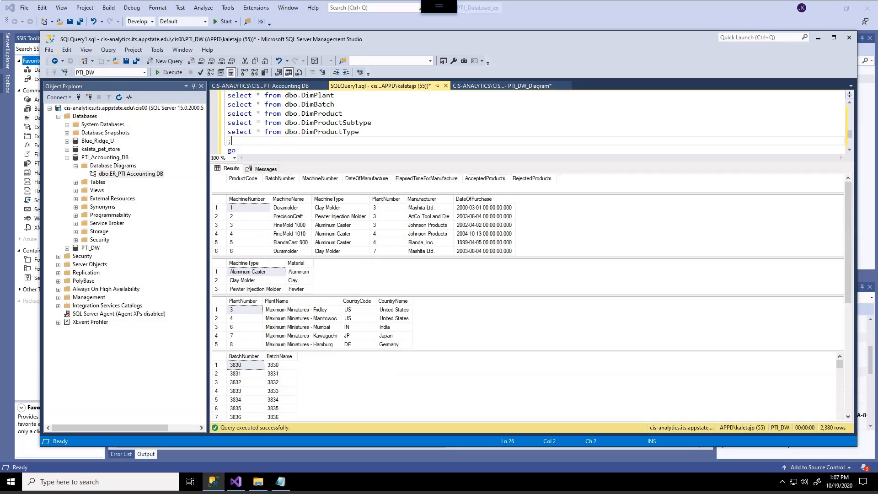
pyautogui.moveTo(503, 163); pyautogui.dragTo(504, 196)
pyautogui.scroll(2, 526, 137)
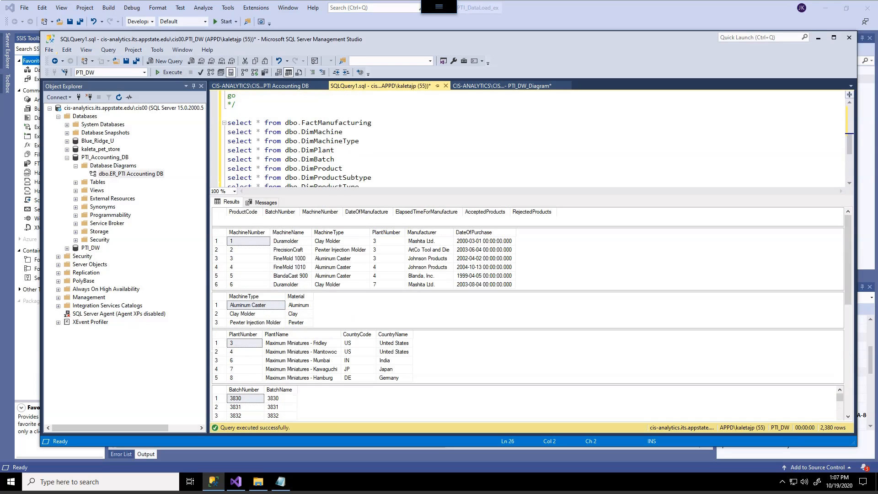
pyautogui.scroll(-1, 526, 137)
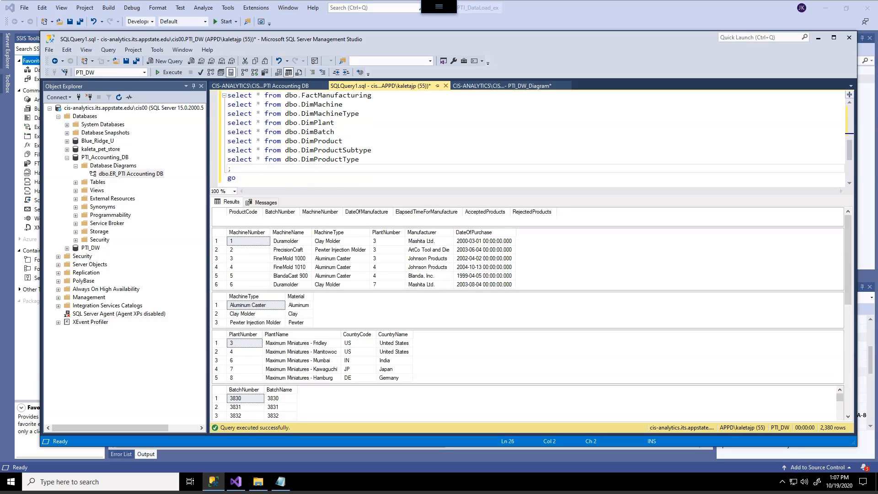
pyautogui.moveTo(442, 221); pyautogui.dragTo(455, 218)
pyautogui.moveTo(522, 260); pyautogui.dragTo(544, 256)
pyautogui.moveTo(320, 308); pyautogui.dragTo(333, 307)
pyautogui.moveTo(431, 352); pyautogui.dragTo(448, 352)
pyautogui.moveTo(302, 404); pyautogui.dragTo(324, 400)
pyautogui.moveTo(264, 393)
pyautogui.mouseDown()
pyautogui.moveTo(280, 389)
pyautogui.moveTo(246, 395)
pyautogui.mouseUp()
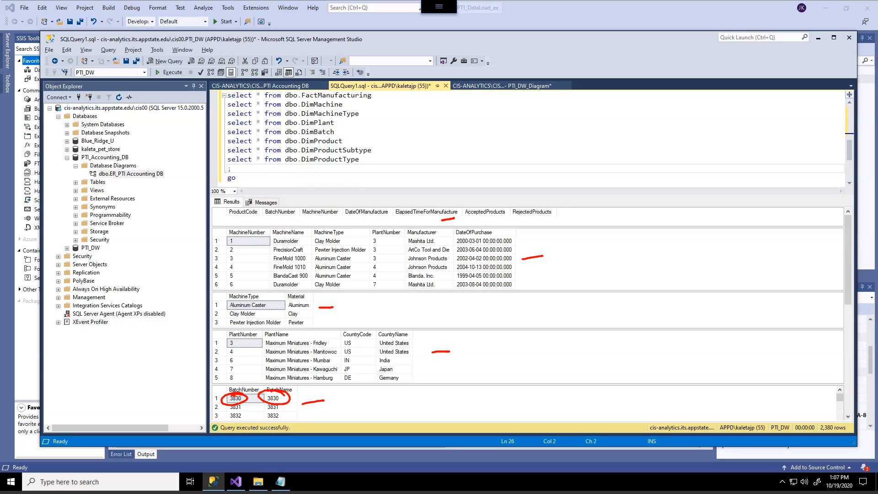
pyautogui.press('Escape')
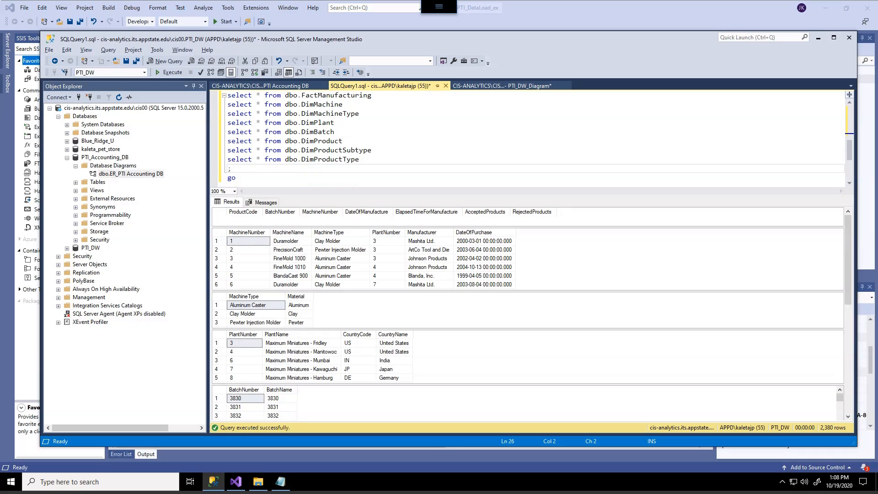
# Step: Examine the product, product subtype and product type result sets, and check FactManufacturing for rows
pyautogui.click(248, 241)
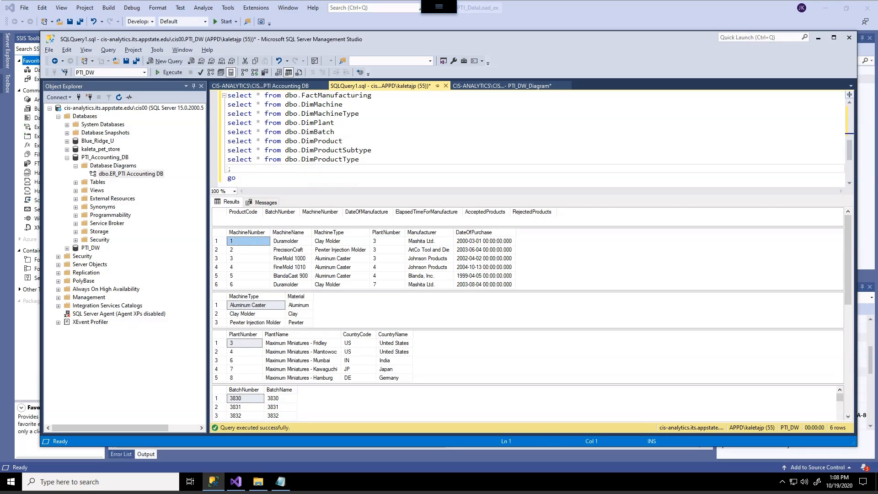
pyautogui.scroll(-6, 531, 314)
pyautogui.scroll(-2, 531, 314)
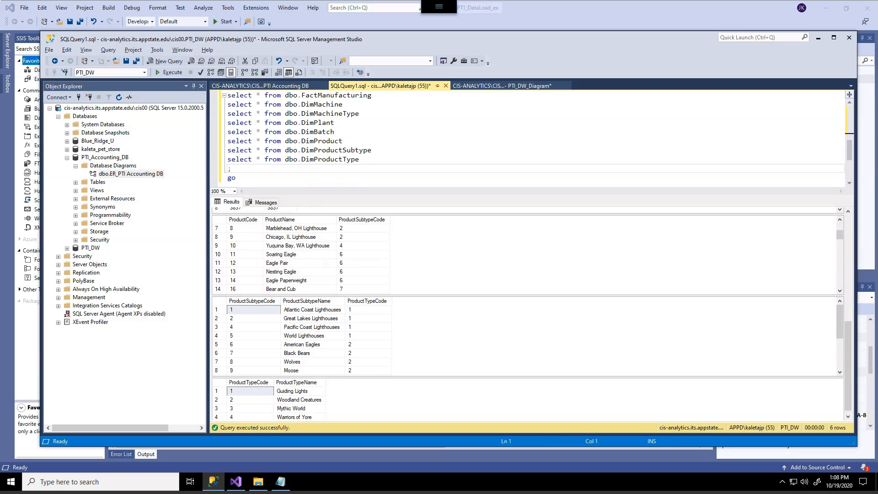
pyautogui.moveTo(347, 243); pyautogui.dragTo(383, 244)
pyautogui.moveTo(364, 335); pyautogui.dragTo(403, 343)
pyautogui.moveTo(323, 396); pyautogui.dragTo(368, 399)
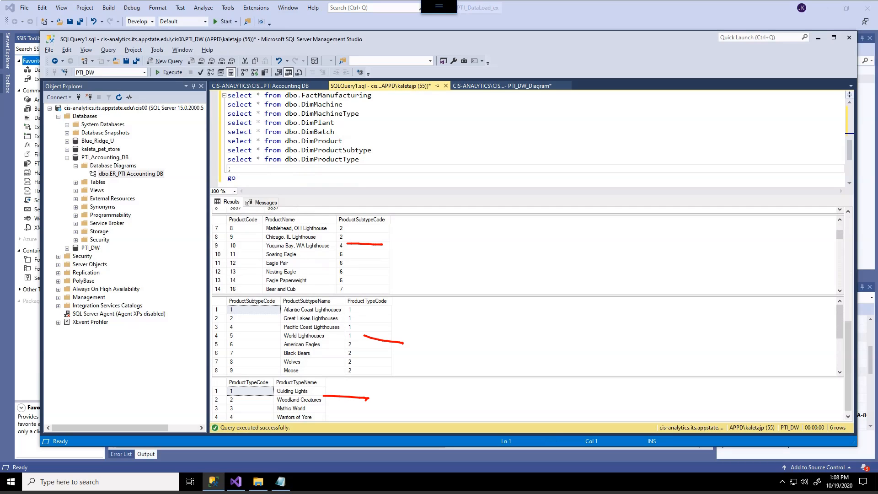
pyautogui.press('Escape')
pyautogui.scroll(10, 531, 314)
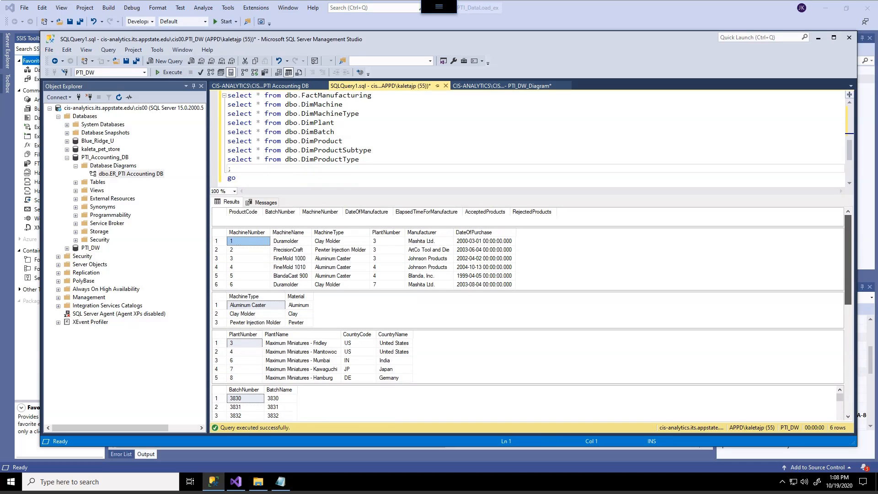
pyautogui.moveTo(329, 208)
pyautogui.mouseDown()
pyautogui.moveTo(295, 197)
pyautogui.moveTo(246, 222)
pyautogui.moveTo(494, 206)
pyautogui.moveTo(283, 188)
pyautogui.mouseUp()
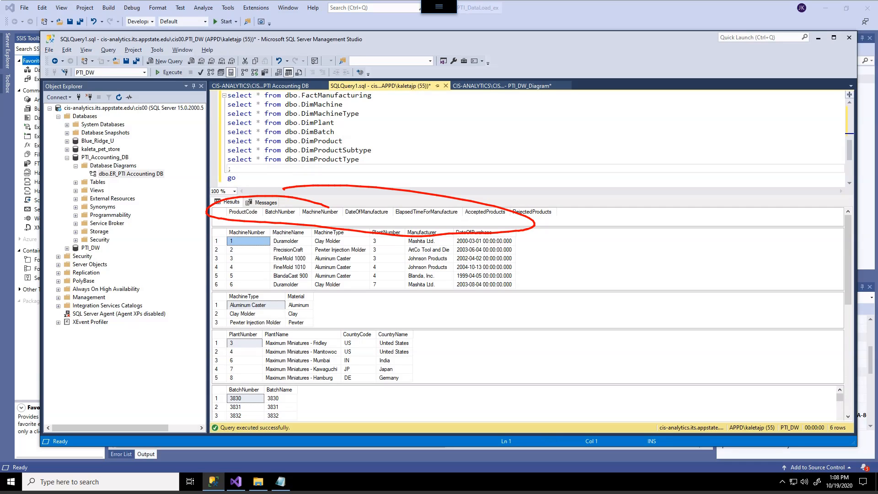
pyautogui.press('Escape')
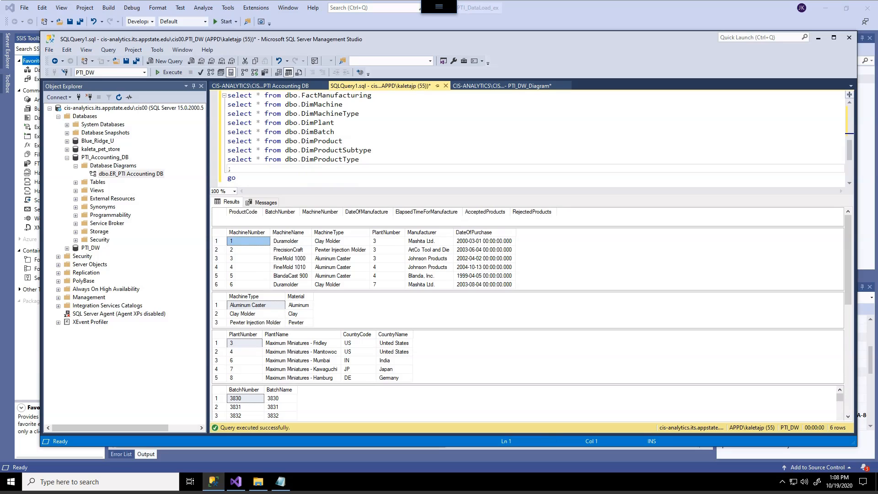
# Step: Remove the comment markers around the delete statements in SQLQuery1.sql and execute the script to empty the warehouse tables
pyautogui.moveTo(503, 196); pyautogui.dragTo(503, 268)
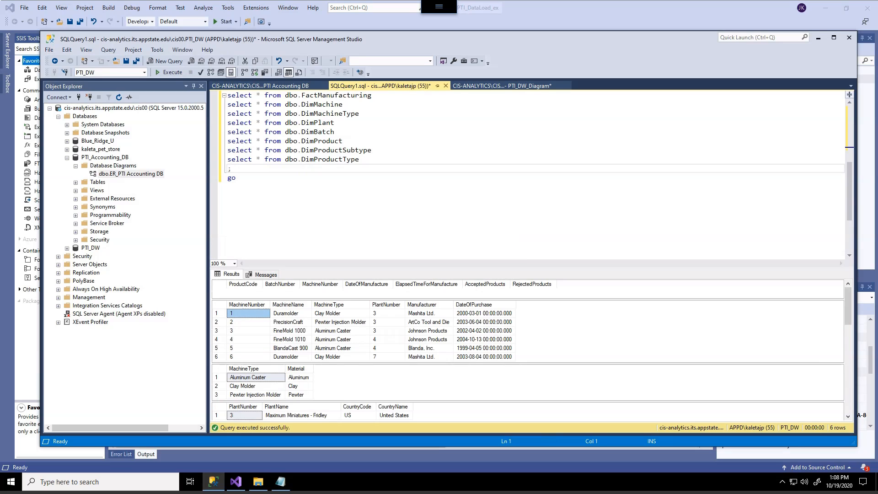
pyautogui.click(236, 178)
pyautogui.scroll(5, 237, 201)
pyautogui.click(236, 214)
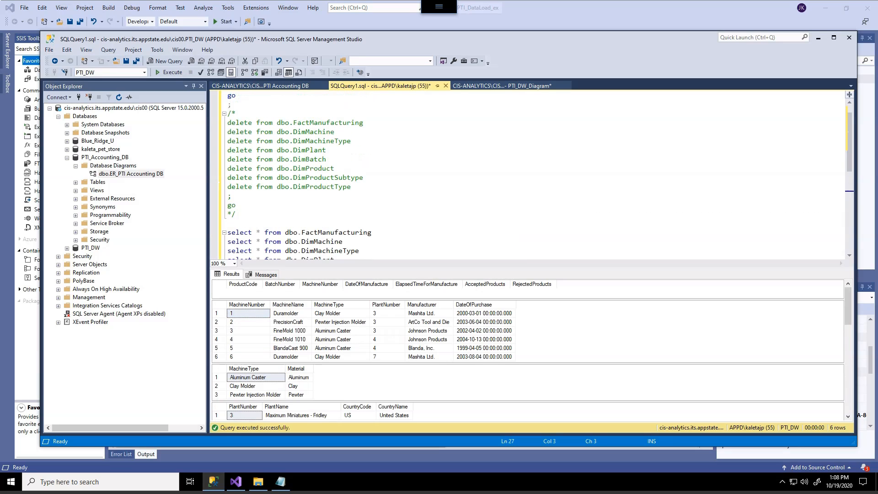
pyautogui.moveTo(236, 214); pyautogui.dragTo(227, 214)
pyautogui.press('Delete')
pyautogui.moveTo(236, 114); pyautogui.dragTo(228, 113)
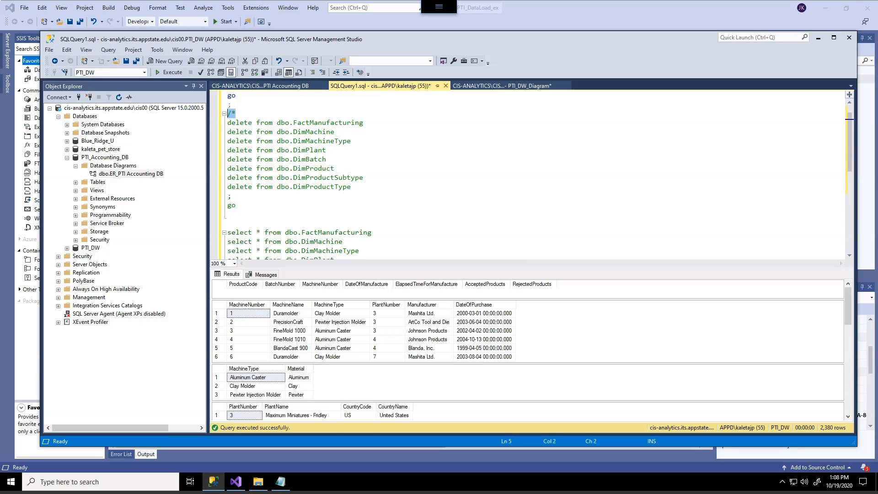
pyautogui.press('Delete')
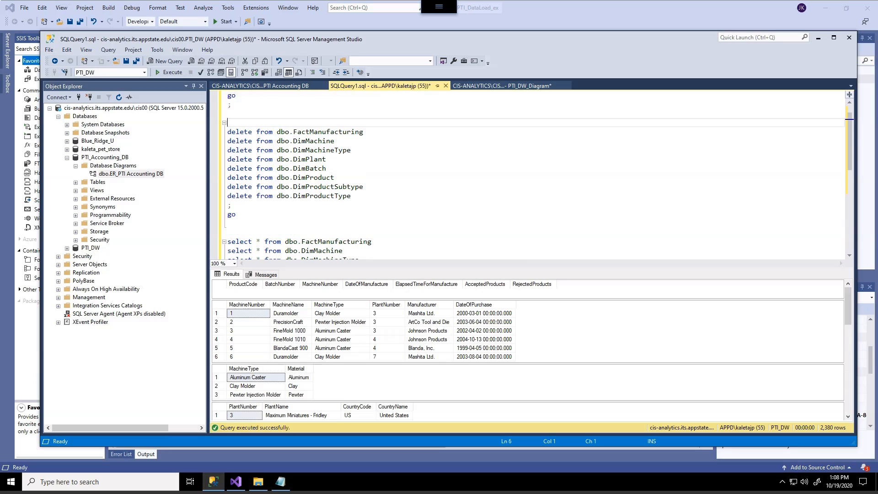
pyautogui.press('F5')
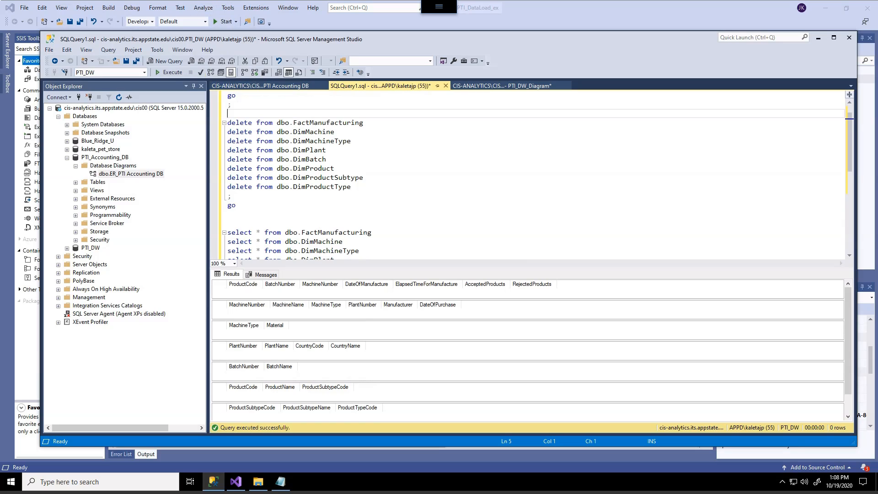
# Step: Save the PTI_DW_Diagram in Management Studio, then return to Visual Studio and save the package
pyautogui.moveTo(381, 86); pyautogui.dragTo(499, 86)
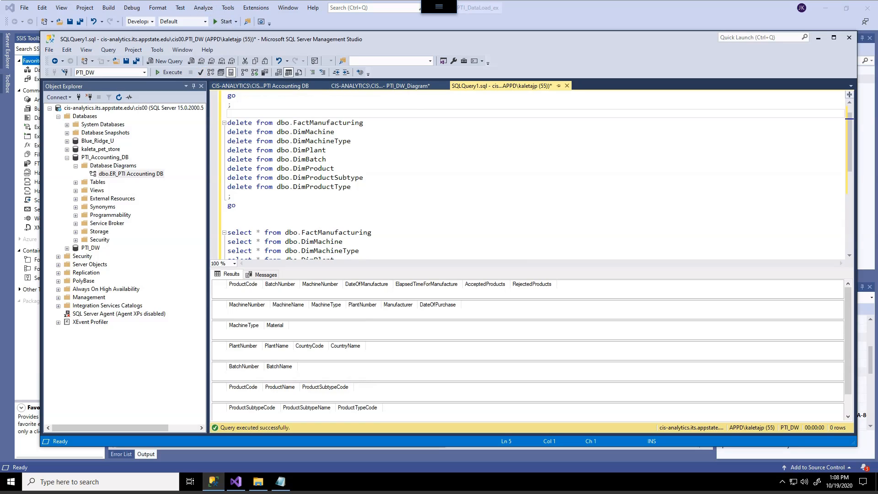
pyautogui.click(379, 86)
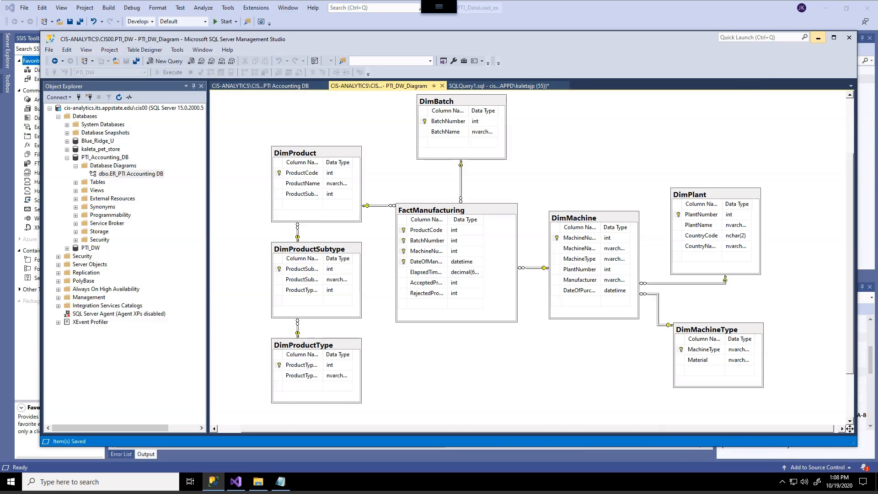
pyautogui.click(818, 38)
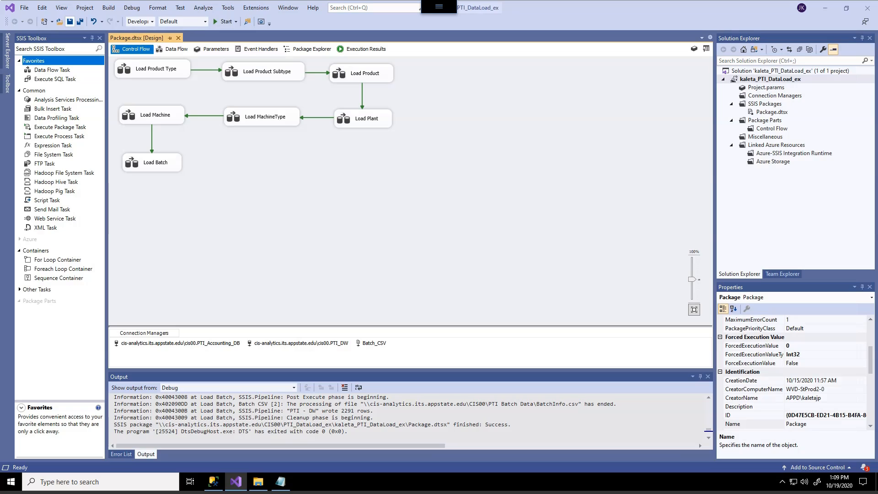
pyautogui.click(69, 21)
pyautogui.hotkey('ctrl', '2')
pyautogui.moveTo(828, 173)
pyautogui.mouseDown()
pyautogui.moveTo(712, 152)
pyautogui.moveTo(767, 62)
pyautogui.moveTo(854, 146)
pyautogui.moveTo(801, 183)
pyautogui.mouseUp()
pyautogui.press('Escape')
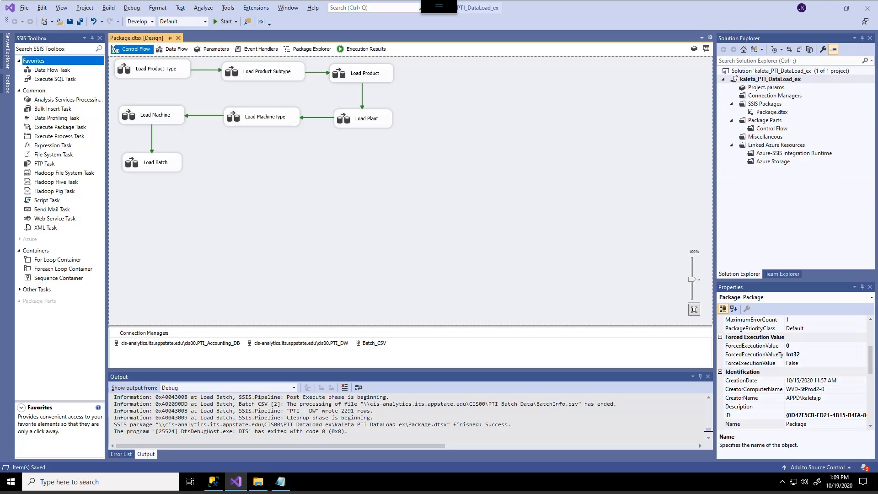
# Step: Rename Package.dtsx to Dim_Load.dtsx and accept reloading all externally changed files
pyautogui.click(771, 112)
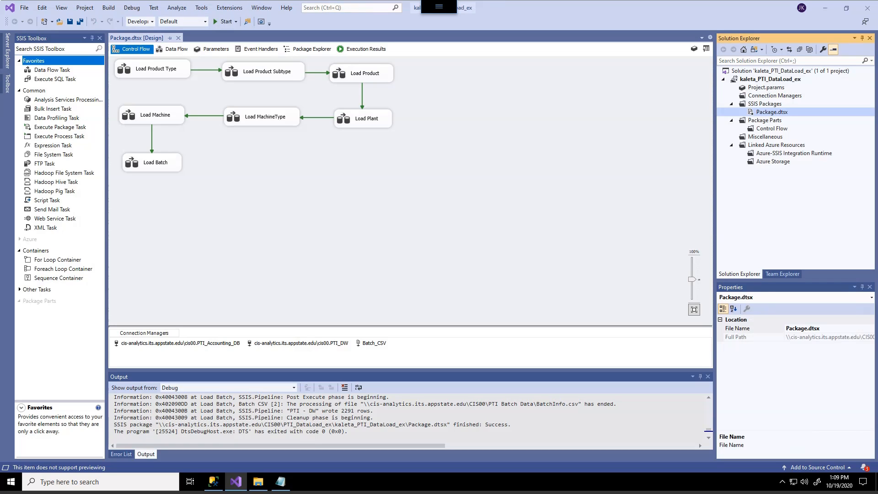
pyautogui.rightClick(769, 112)
pyautogui.click(640, 298)
pyautogui.write('Dim_Load')
pyautogui.press('Return')
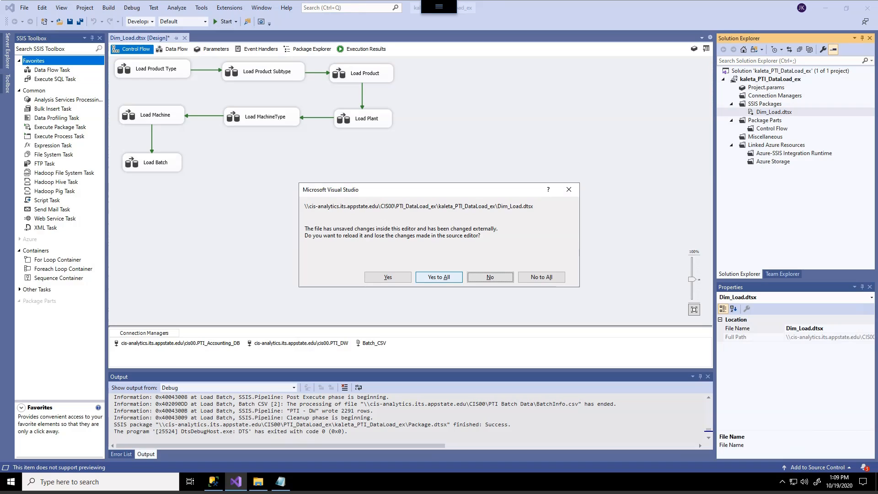
pyautogui.click(439, 277)
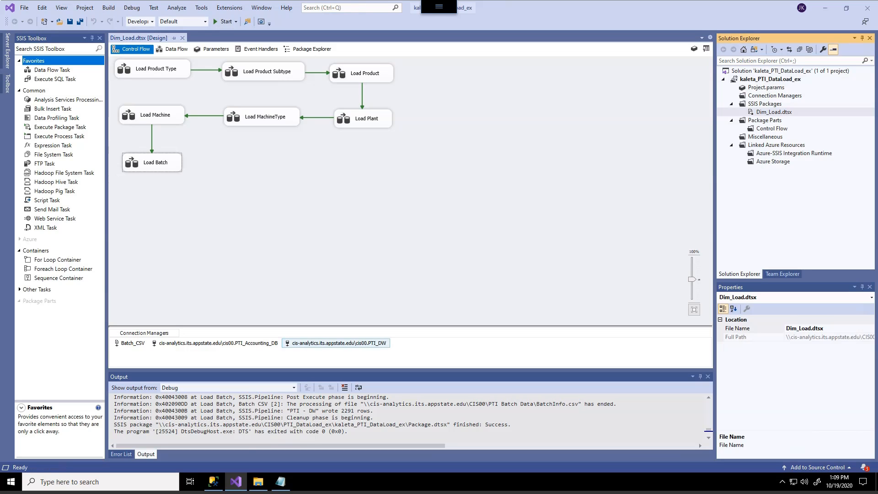
# Step: Rename the accounting database connection manager to PTI_Accounting_DB by removing its server prefix
pyautogui.rightClick(248, 343)
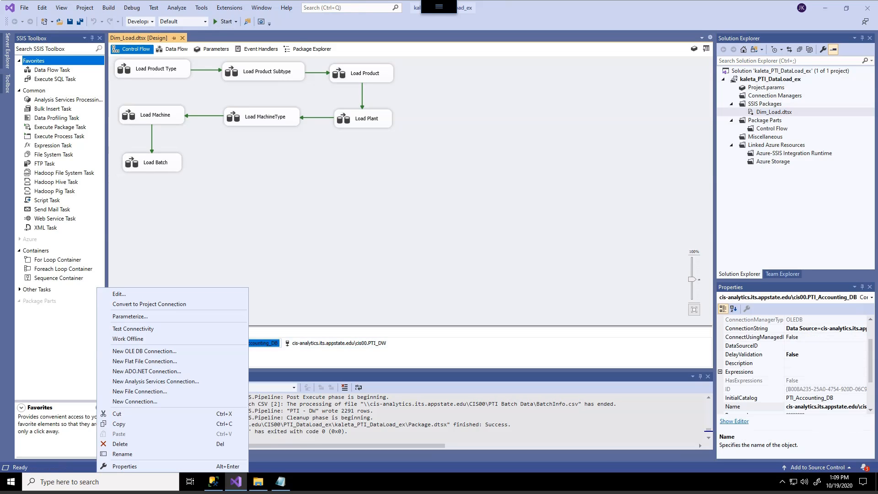
pyautogui.click(201, 252)
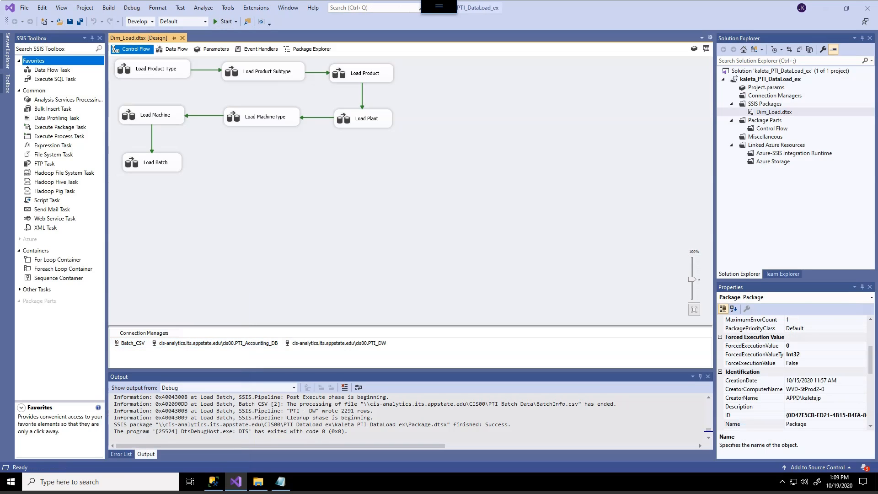
pyautogui.click(155, 343)
pyautogui.rightClick(154, 344)
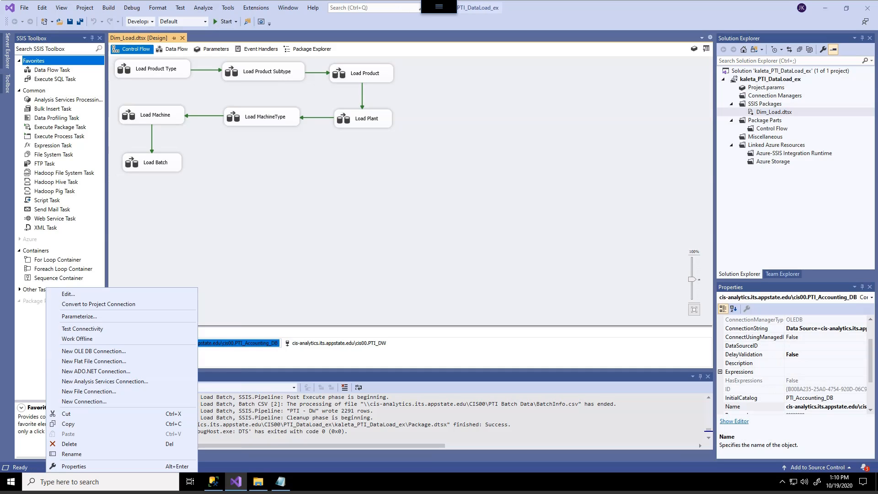
pyautogui.click(71, 454)
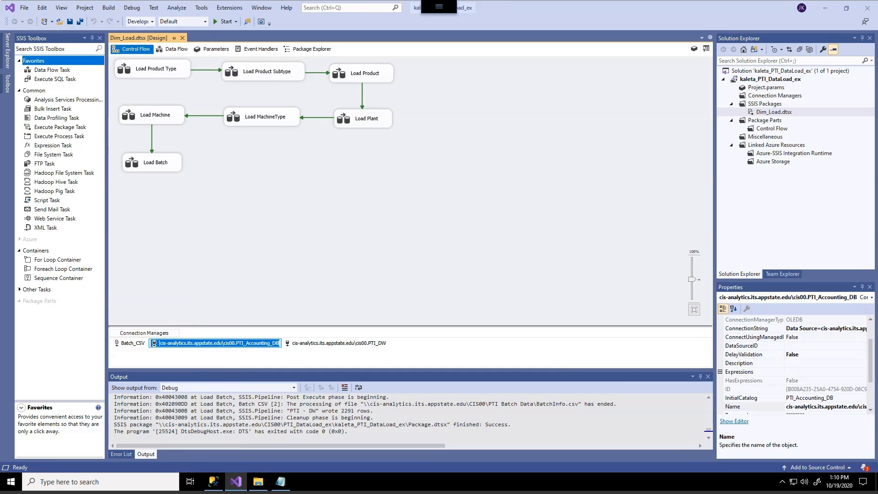
pyautogui.press('Home')
pyautogui.press('Delete')
pyautogui.press('Delete')
pyautogui.press('Delete')
pyautogui.press('Delete')
pyautogui.press('Delete')
pyautogui.press('Delete')
pyautogui.press('Delete')
pyautogui.press('Delete')
pyautogui.press('Delete')
pyautogui.press('Delete')
pyautogui.press('Delete')
pyautogui.press('Delete')
pyautogui.press('Delete')
pyautogui.press('Delete')
pyautogui.press('Delete')
pyautogui.press('Delete')
pyautogui.press('Delete')
pyautogui.press('Delete')
pyautogui.press('Delete')
pyautogui.press('Delete')
pyautogui.press('Delete')
pyautogui.press('Delete')
pyautogui.press('Delete')
pyautogui.press('Delete')
pyautogui.press('Delete')
pyautogui.press('Delete')
pyautogui.press('Delete')
pyautogui.press('Delete')
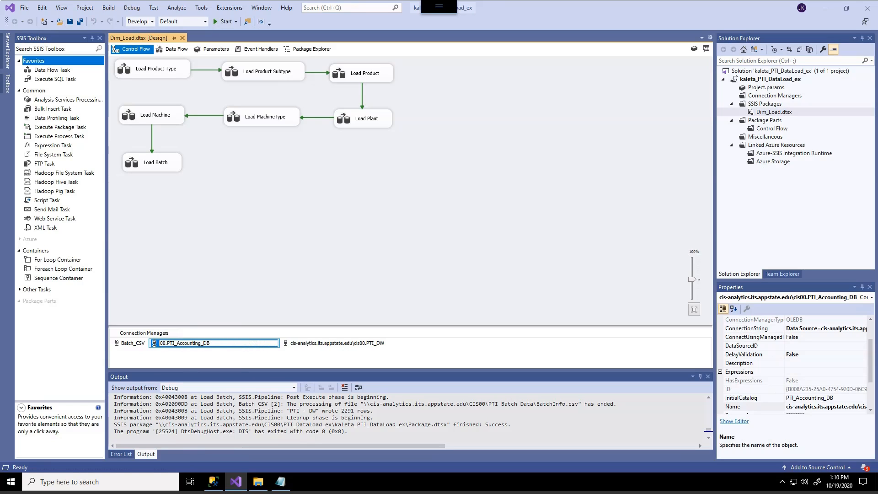
pyautogui.write('P')
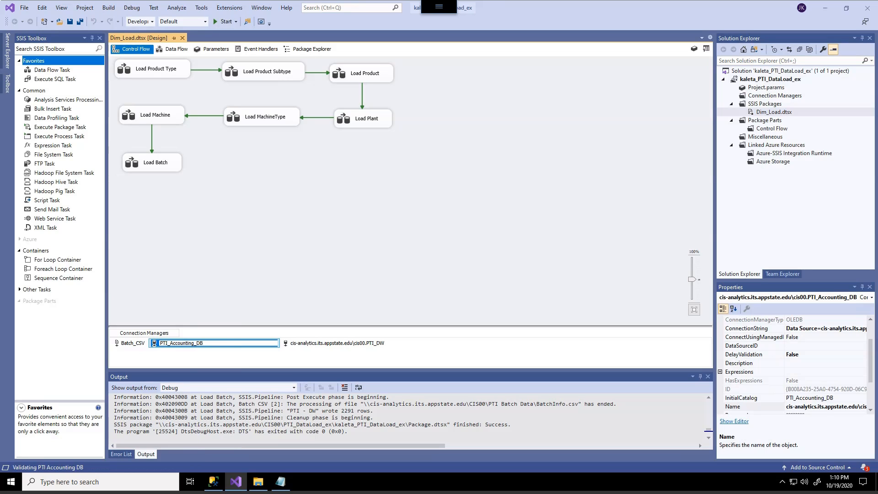
pyautogui.press('Return')
# Step: Rename the data warehouse connection manager to PTI_DW by removing its server prefix
pyautogui.rightClick(272, 343)
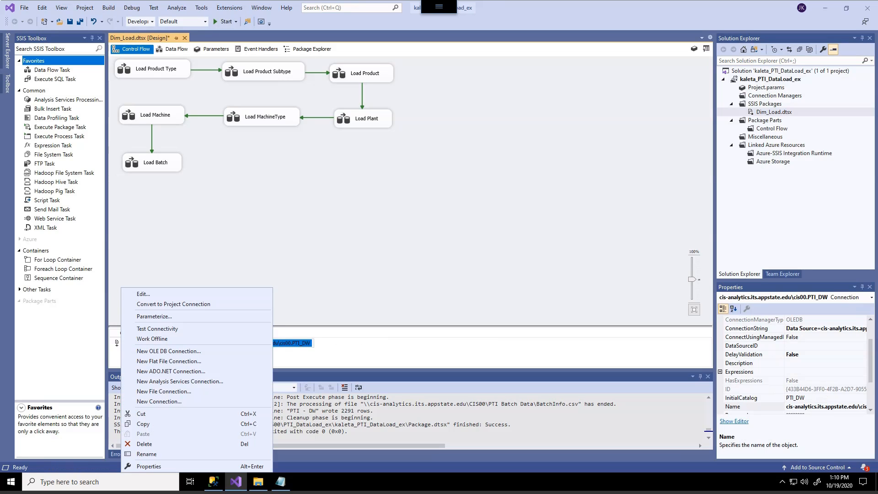
pyautogui.click(249, 453)
pyautogui.press('Home')
pyautogui.press('Delete')
pyautogui.press('Delete')
pyautogui.press('Delete')
pyautogui.press('Delete')
pyautogui.press('Delete')
pyautogui.press('Delete')
pyautogui.press('Delete')
pyautogui.press('Delete')
pyautogui.press('Delete')
pyautogui.press('Delete')
pyautogui.press('Delete')
pyautogui.press('Delete')
pyautogui.press('Delete')
pyautogui.press('Delete')
pyautogui.press('Delete')
pyautogui.press('Delete')
pyautogui.press('Delete')
pyautogui.press('Delete')
pyautogui.press('Delete')
pyautogui.press('Delete')
pyautogui.press('Delete')
pyautogui.press('Delete')
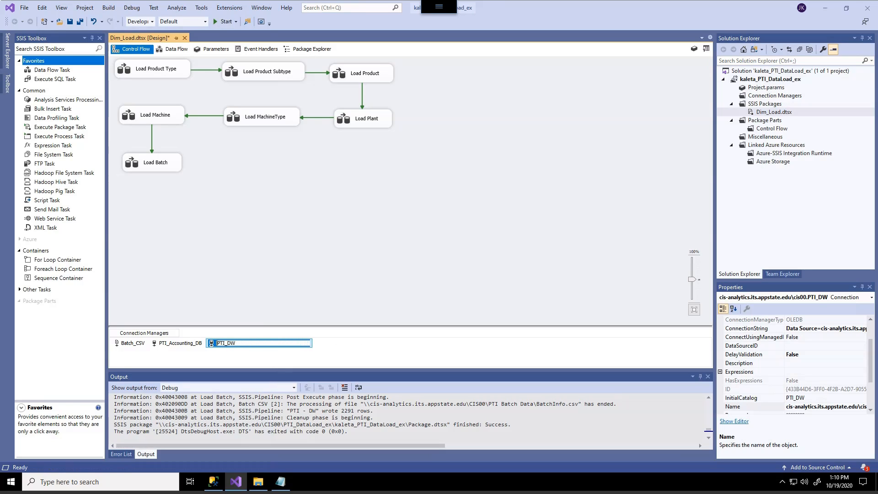
pyautogui.press('Return')
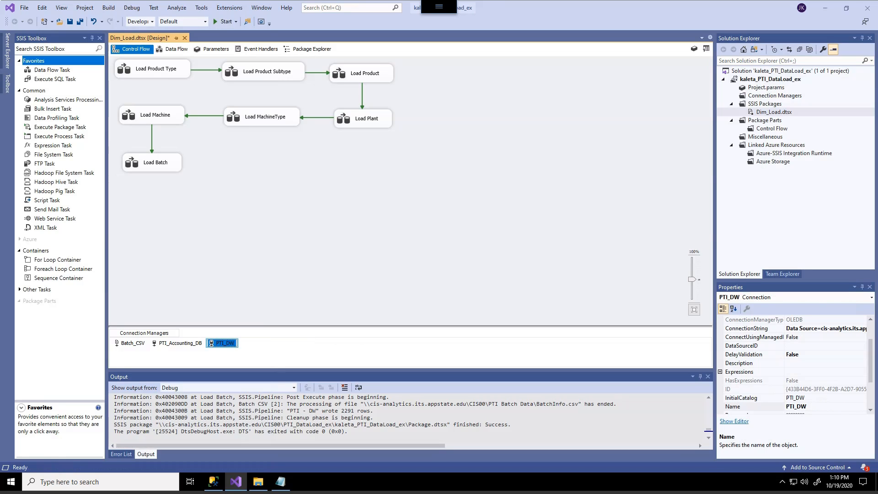
pyautogui.click(302, 238)
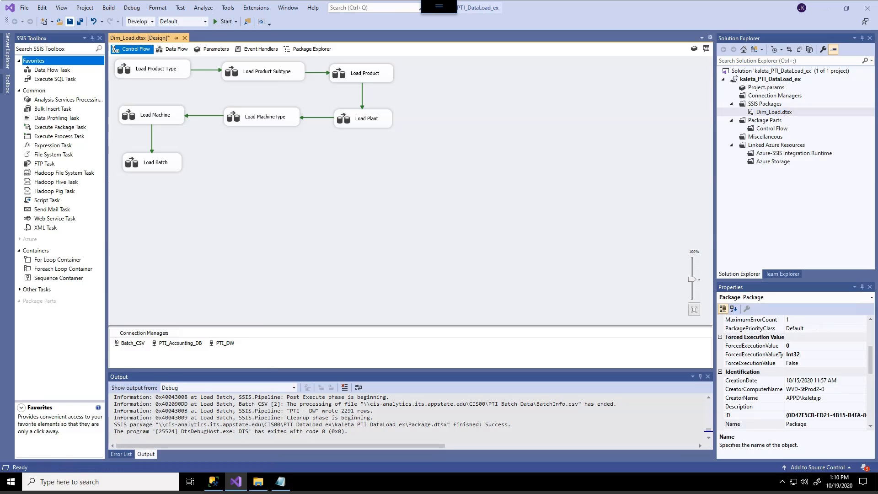
# Step: Save the Dim_Load package and add a new SSIS package to the kaleta_PTI_DataLoad_ex project
pyautogui.click(70, 21)
pyautogui.rightClick(769, 104)
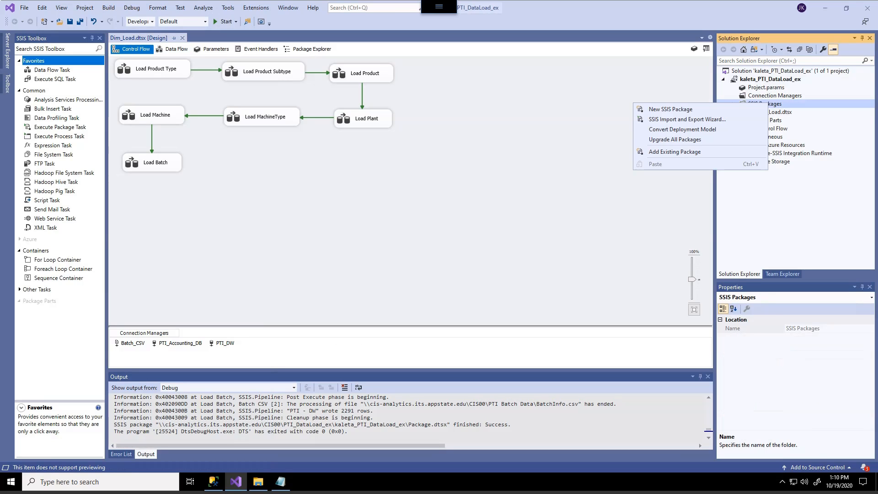
pyautogui.click(671, 109)
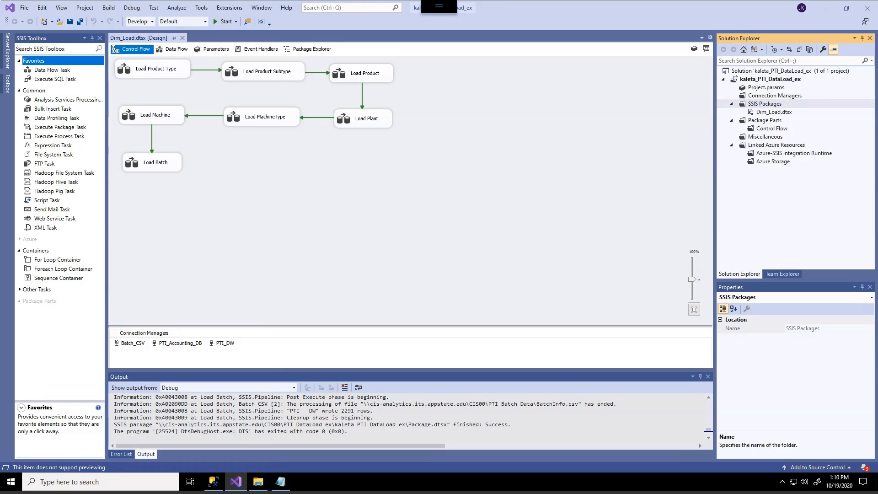
pyautogui.rightClick(764, 104)
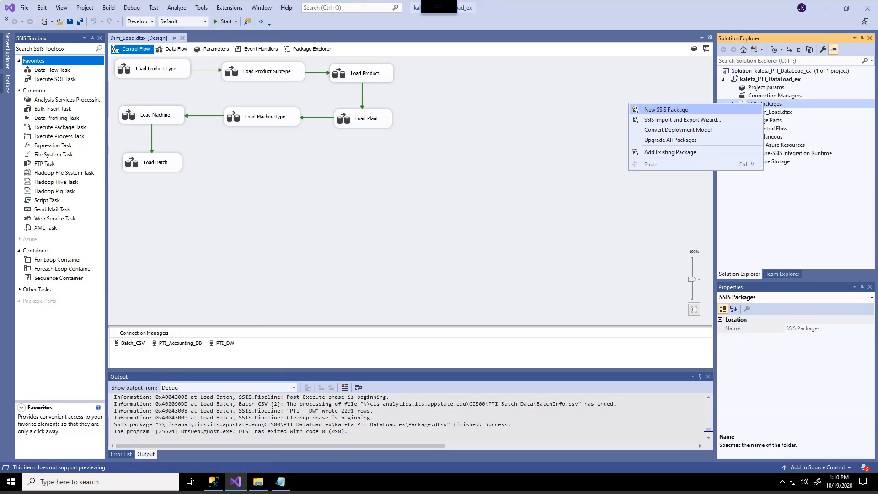
pyautogui.click(666, 110)
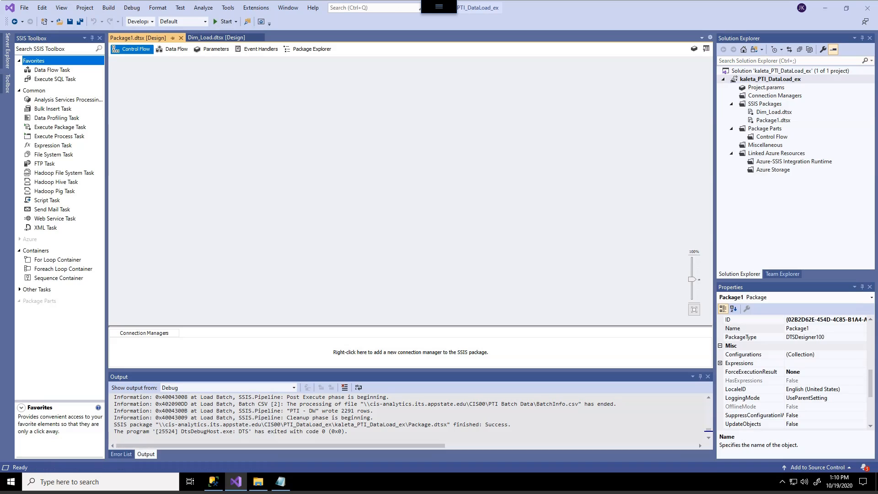
# Step: Rename Package1.dtsx to Fact_Load.dtsx and accept reloading all externally changed files
pyautogui.rightClick(771, 120)
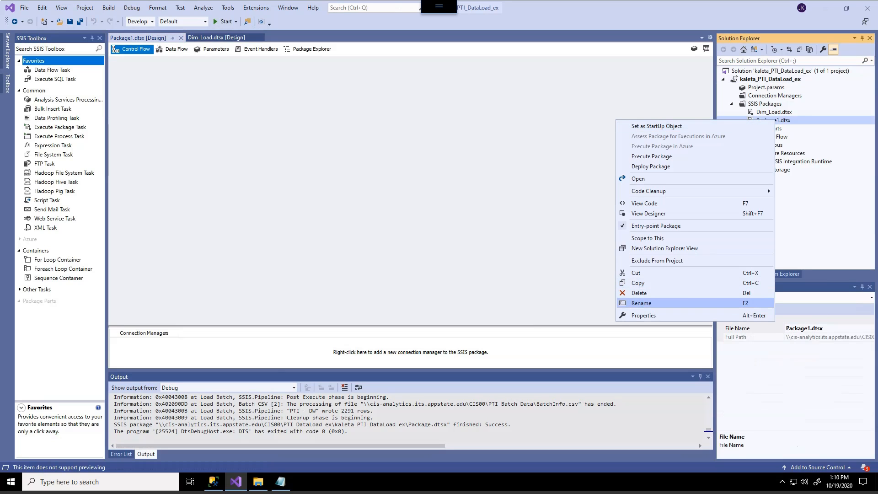
pyautogui.click(751, 304)
pyautogui.write('Fact')
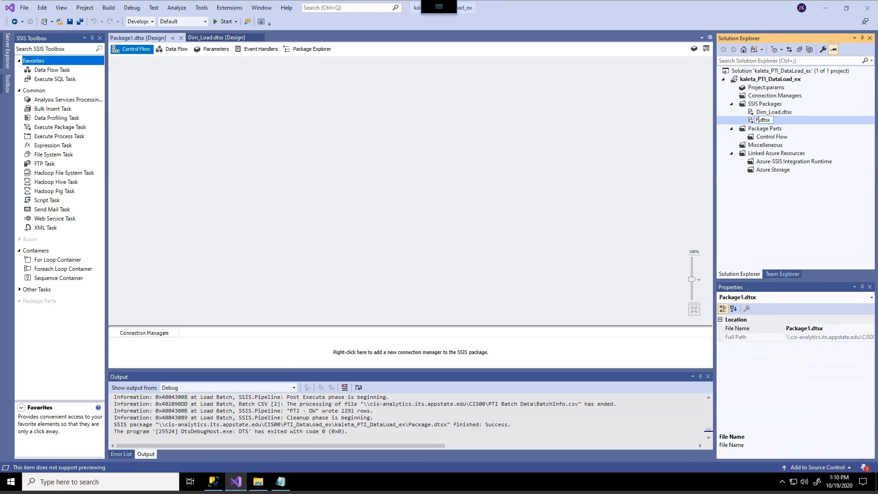
pyautogui.write('_Load')
pyautogui.press('Return')
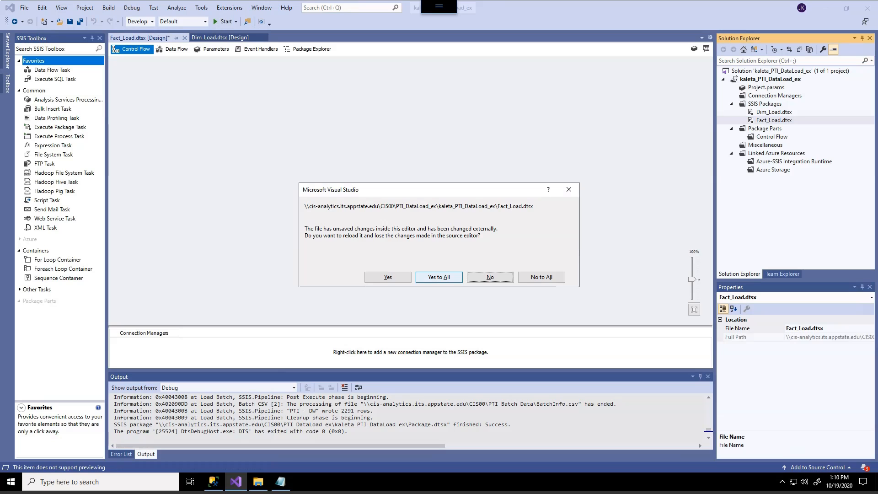
pyautogui.click(439, 277)
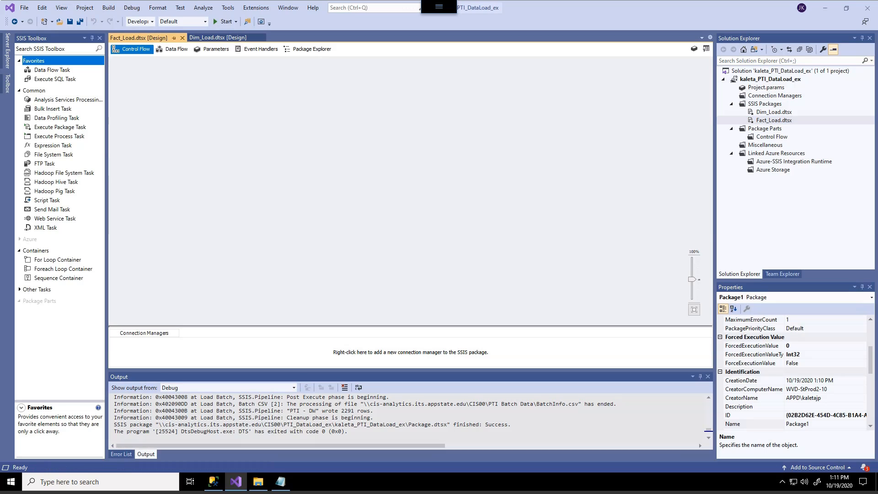
# Step: Add a Data Flow Task to the Fact_Load package's control flow and name it Fact Load
pyautogui.click(52, 70)
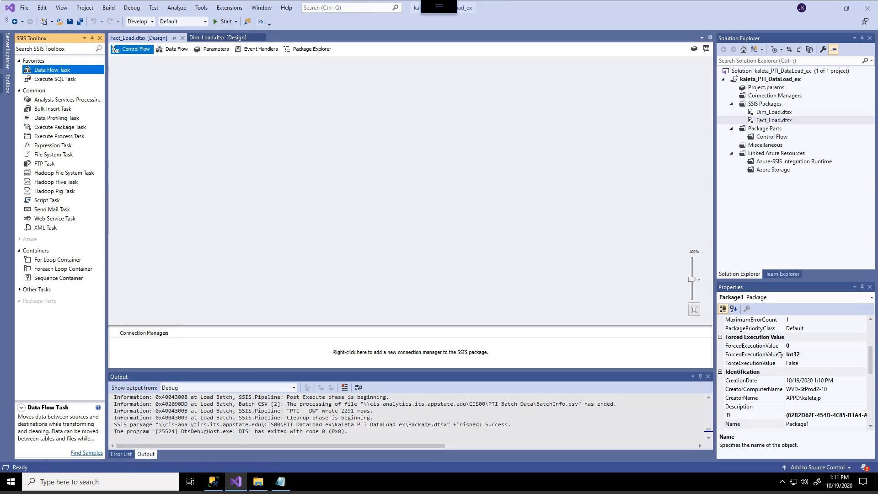
pyautogui.press('Return')
pyautogui.press('F2')
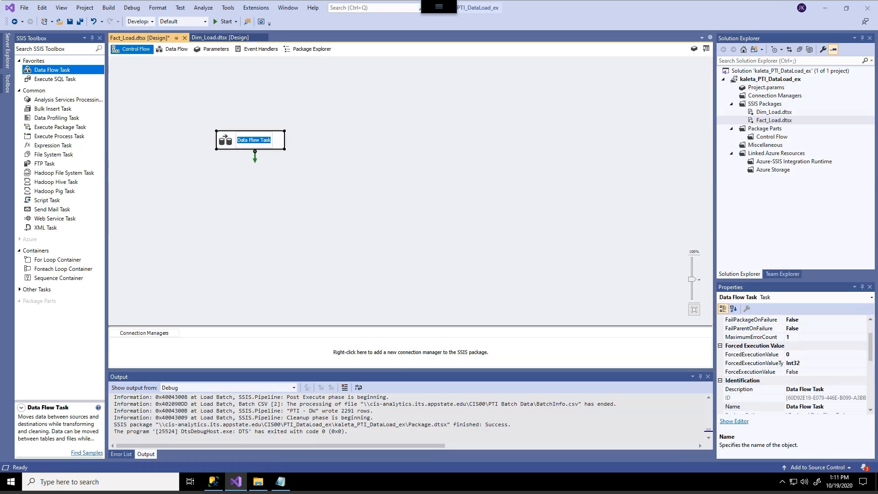
pyautogui.write('Fact Load')
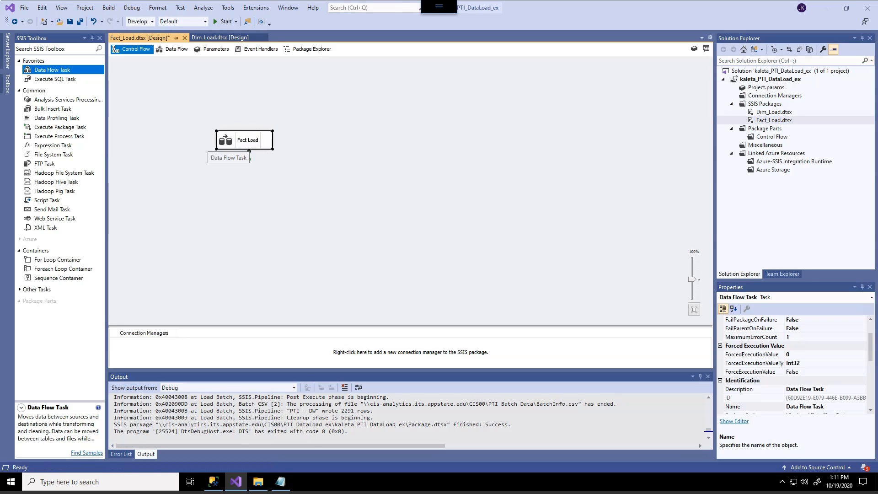
# Step: Move the Fact Load task toward the upper-left corner of the control flow canvas and save the package
pyautogui.click(204, 170)
pyautogui.moveTo(226, 140); pyautogui.dragTo(149, 101)
pyautogui.click(187, 150)
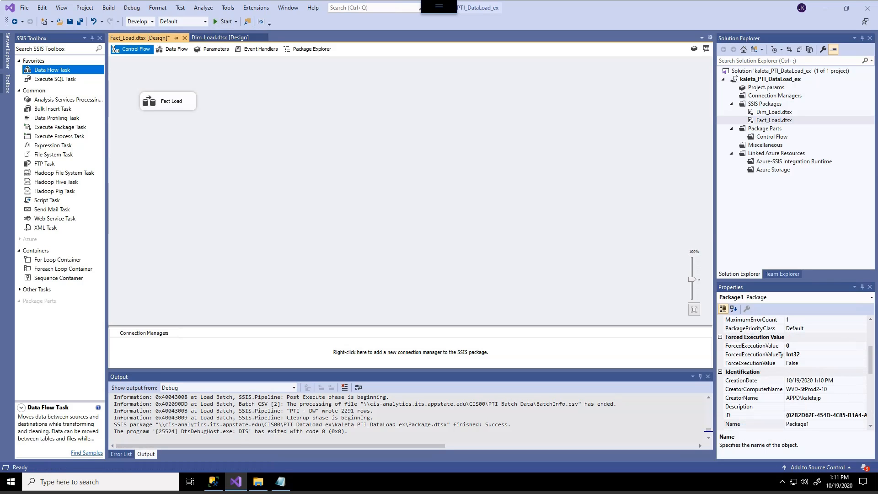
pyautogui.click(70, 21)
pyautogui.hotkey('ctrl', 's')
pyautogui.click(774, 112)
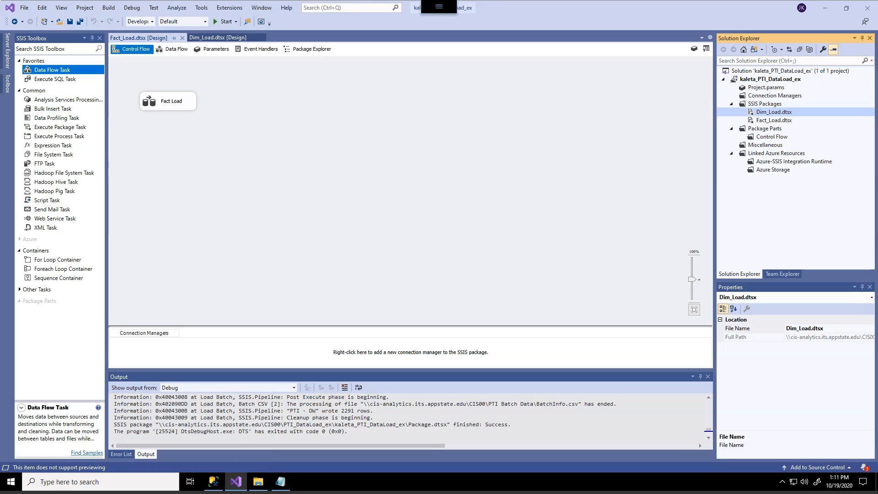
pyautogui.click(218, 38)
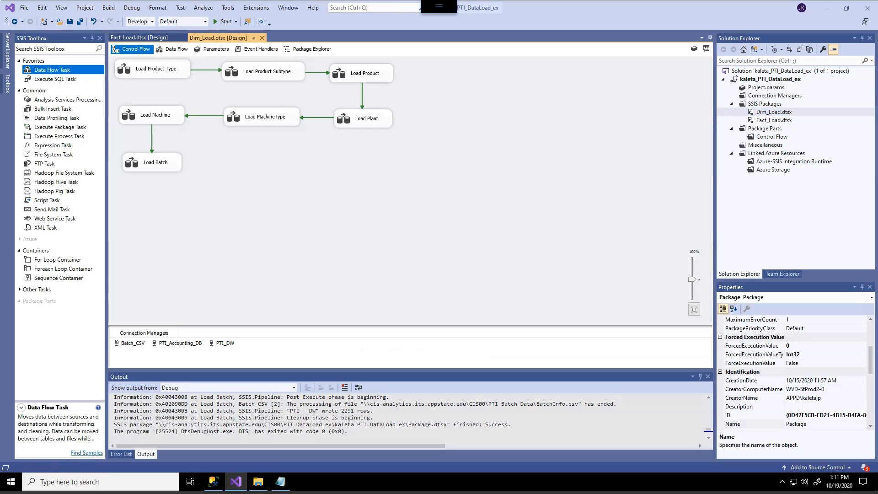
pyautogui.click(139, 37)
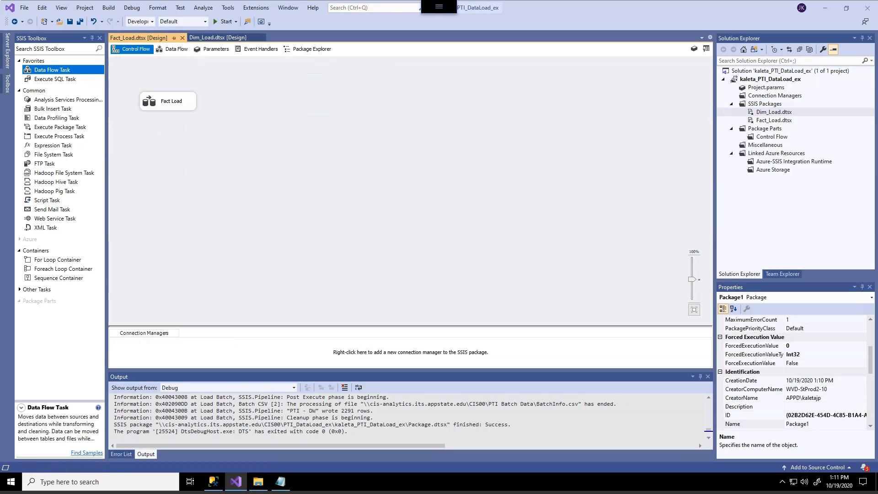
pyautogui.click(217, 37)
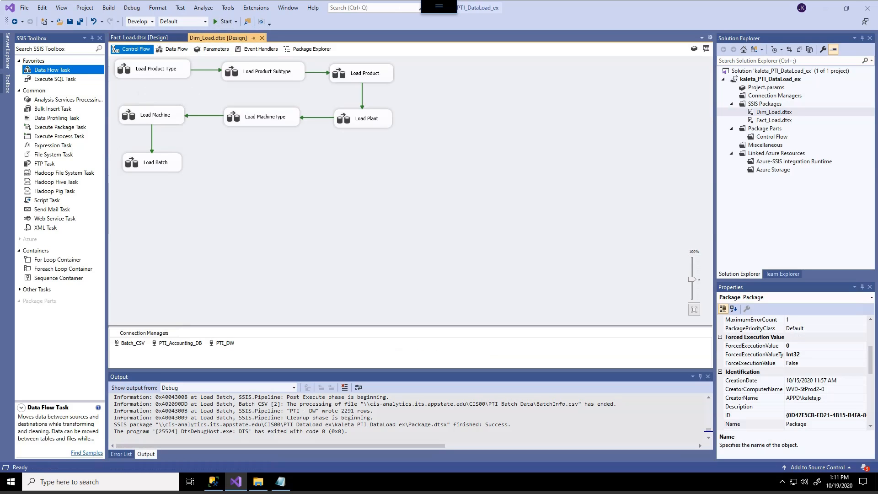
# Step: Return to the Fact_Load package, shift the Fact Load task slightly to the right, and save the package
pyautogui.click(139, 38)
pyautogui.moveTo(168, 101); pyautogui.dragTo(178, 100)
pyautogui.click(224, 137)
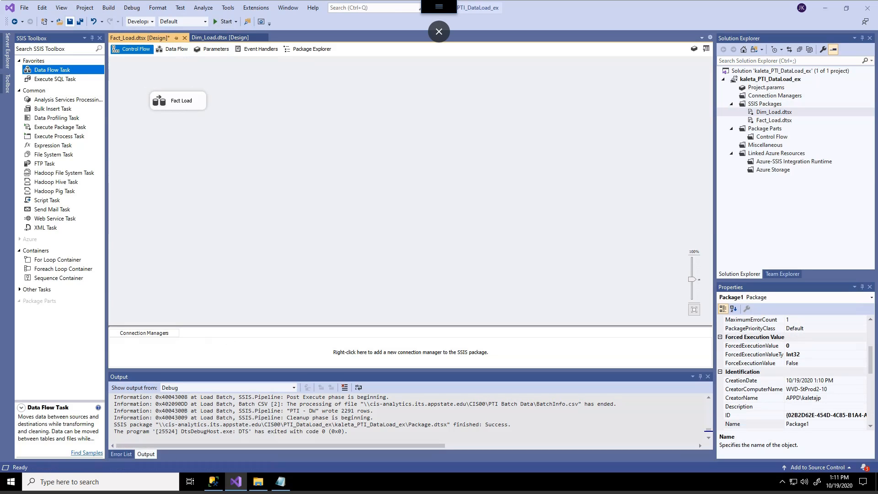
pyautogui.click(69, 21)
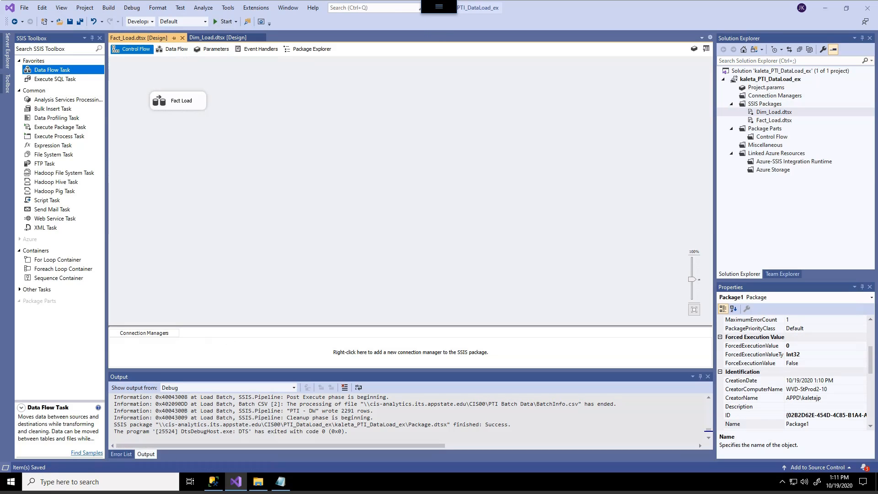